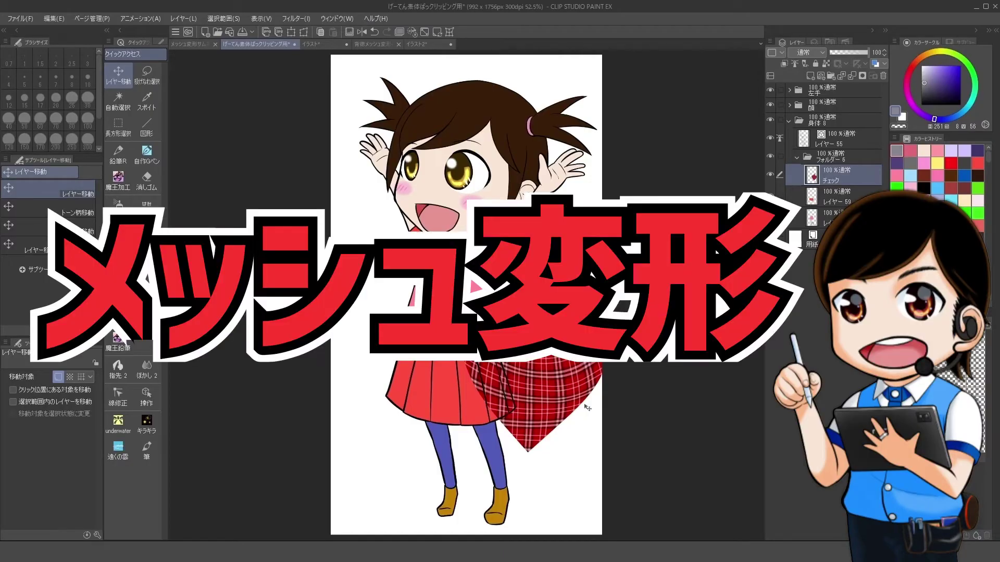
Step: Switch to the イラスト document containing the red checked square
left_click(320, 44)
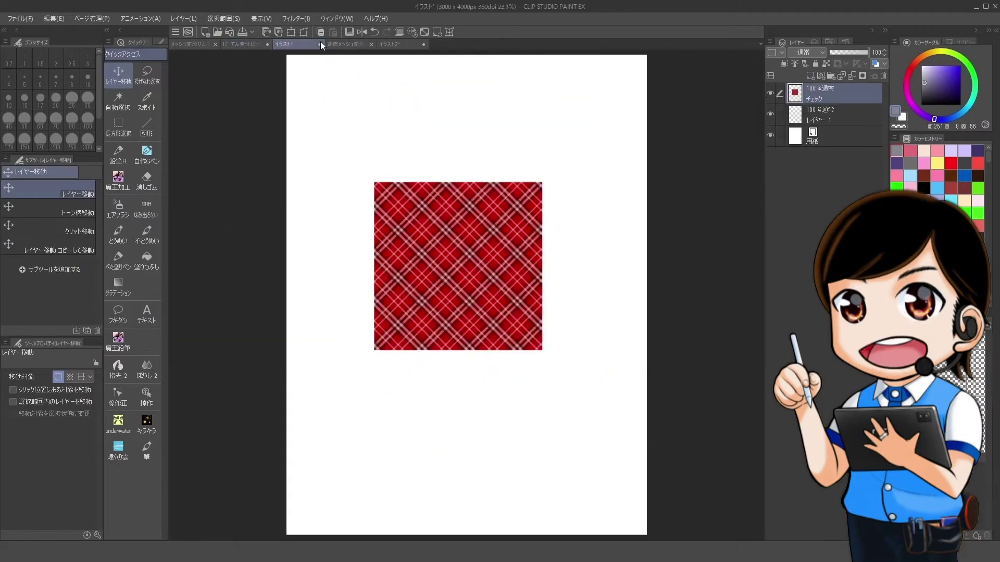
left_click(249, 44)
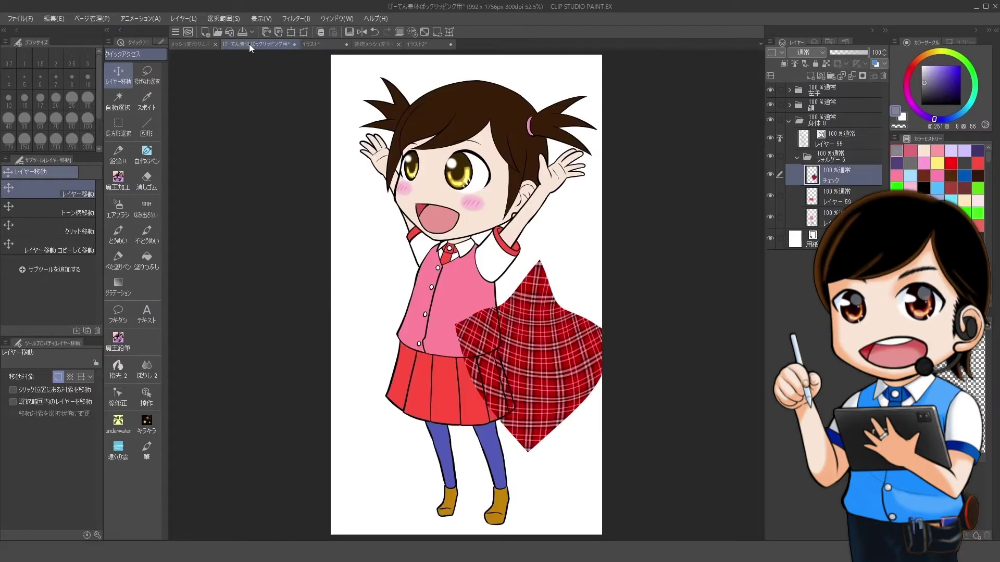
left_click(314, 43)
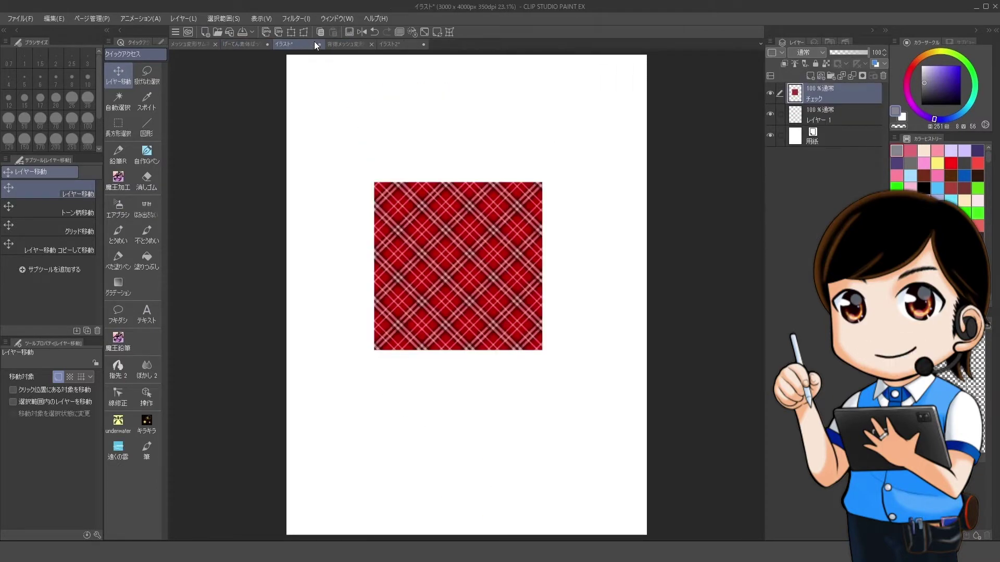
Step: Try a free transform on the checked square, reshaping it through its edge and corner handles
left_click(303, 31)
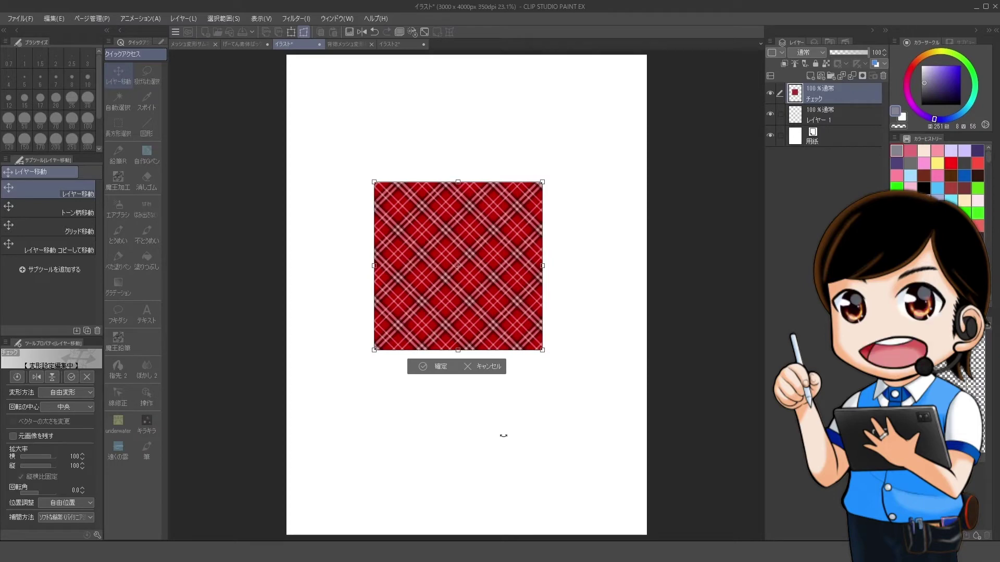
left_click_drag(458, 351, 414, 411)
left_click_drag(458, 182, 458, 119)
left_click_drag(592, 169, 553, 121)
left_click_drag(496, 416, 589, 419)
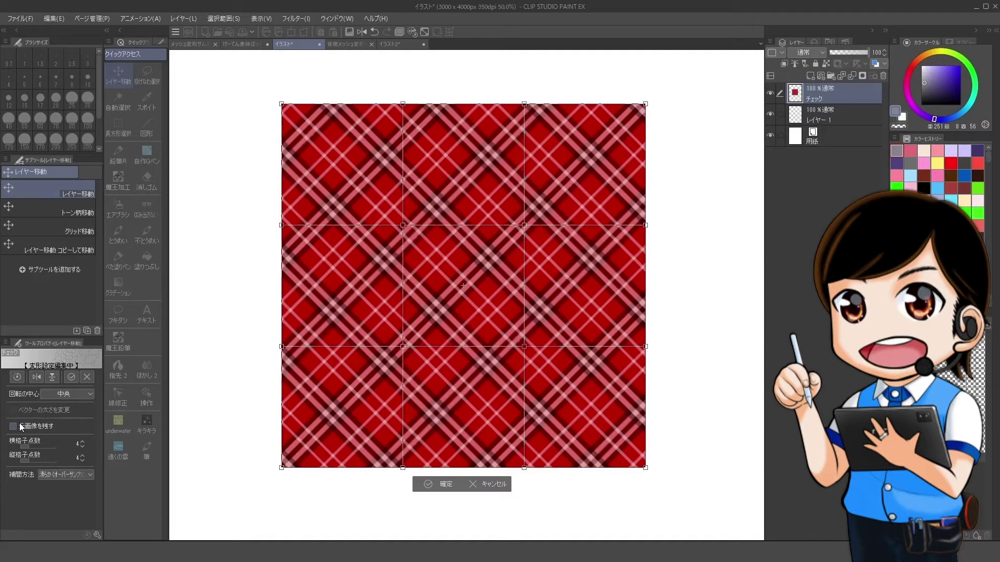
Step: Mesh-transform the checked square by shifting its four inner grid points to warp the pattern
left_click_drag(524, 225, 551, 255)
left_click(524, 346)
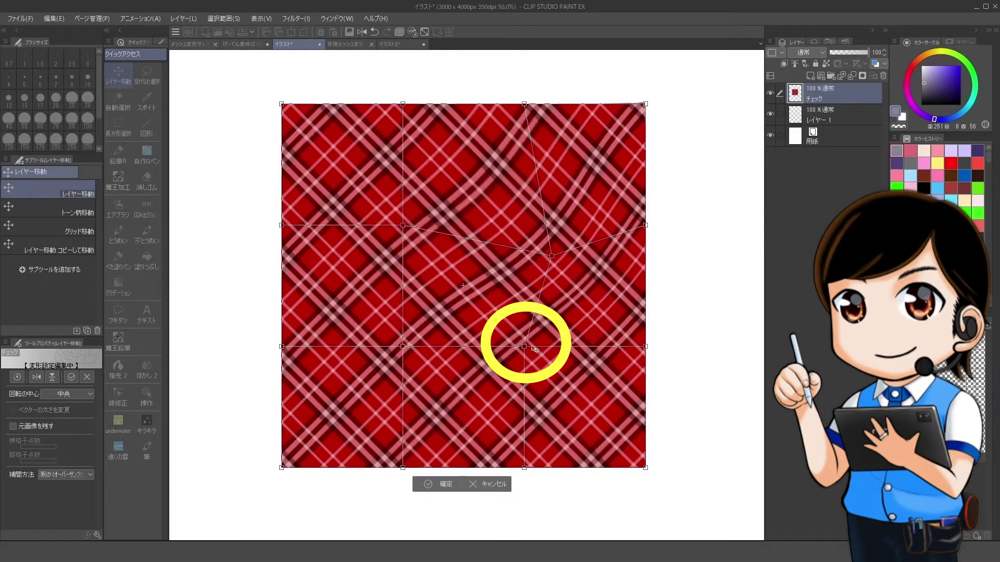
left_click_drag(535, 350, 583, 394)
left_click_drag(414, 349, 456, 295)
left_click(414, 226)
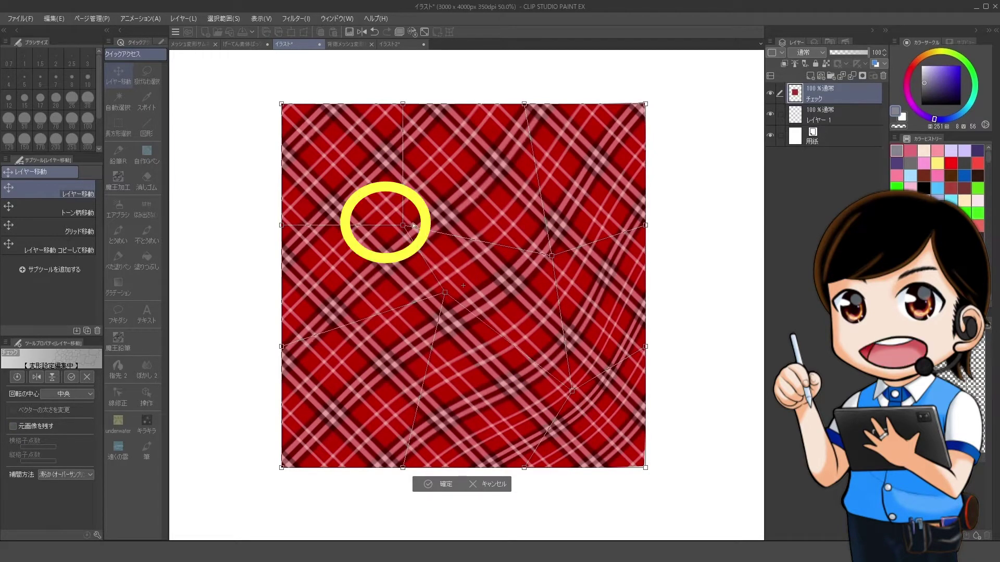
left_click_drag(414, 226, 379, 187)
Step: Distort the checked square's outline through its corner and side mesh points, and reset the mesh
left_click_drag(646, 104, 731, 70)
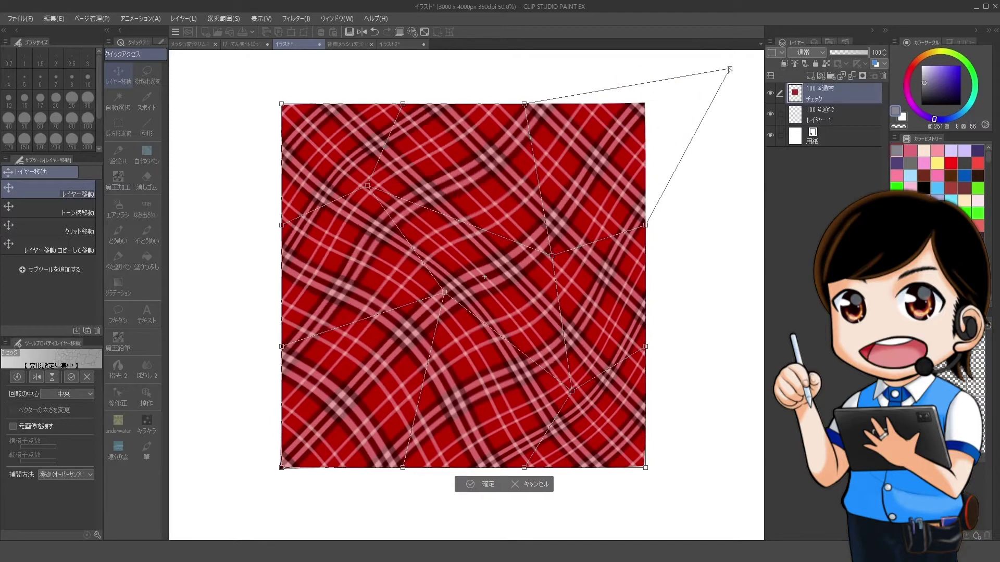
left_click_drag(646, 225, 600, 251)
left_click_drag(646, 346, 712, 324)
left_click_drag(646, 467, 695, 504)
left_click_drag(281, 467, 210, 505)
left_click_drag(281, 347, 366, 379)
left_click_drag(281, 104, 211, 78)
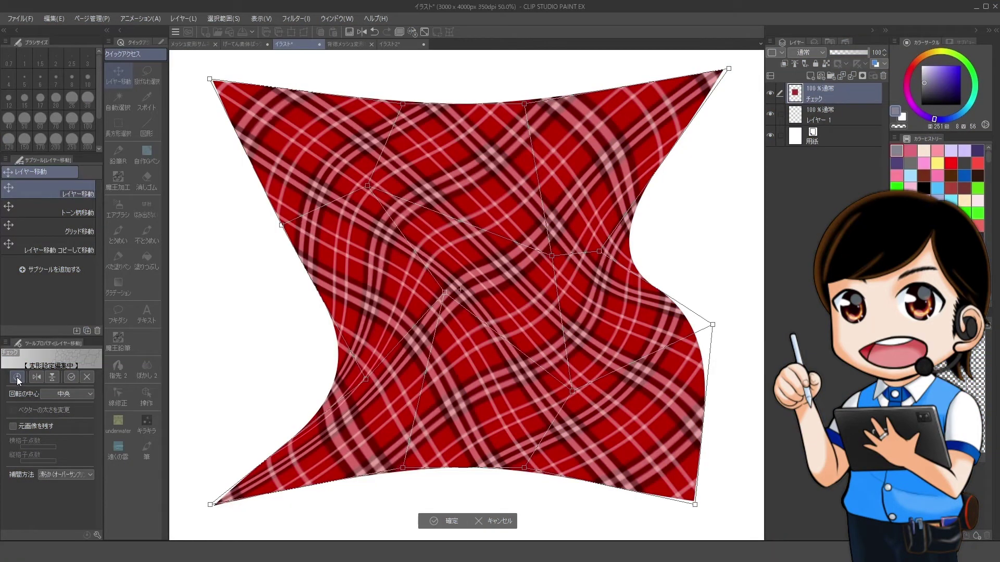
left_click(17, 378)
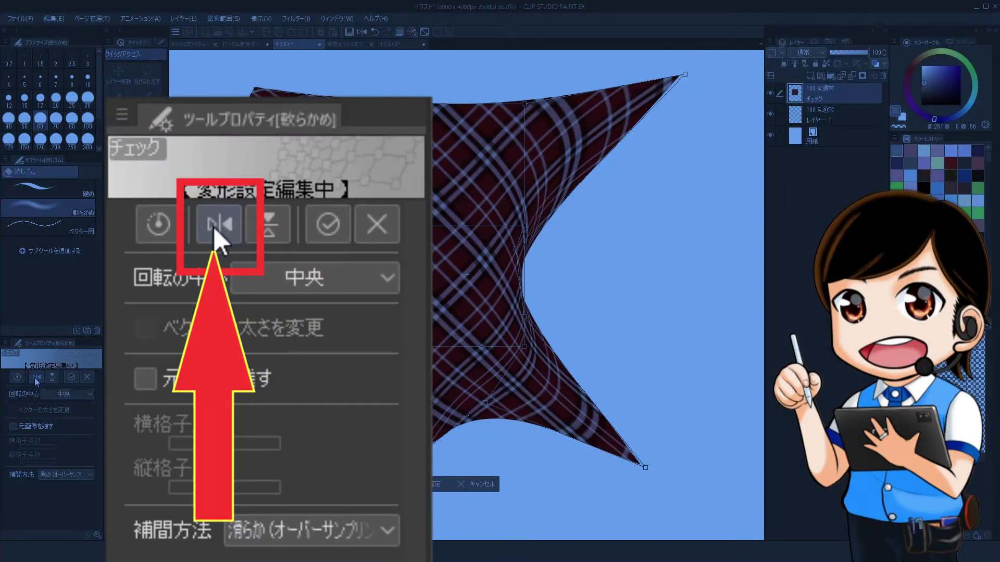
Step: Flip the mesh-transformed pattern horizontally and back, and vertically and back
left_click(35, 378)
left_click(35, 378)
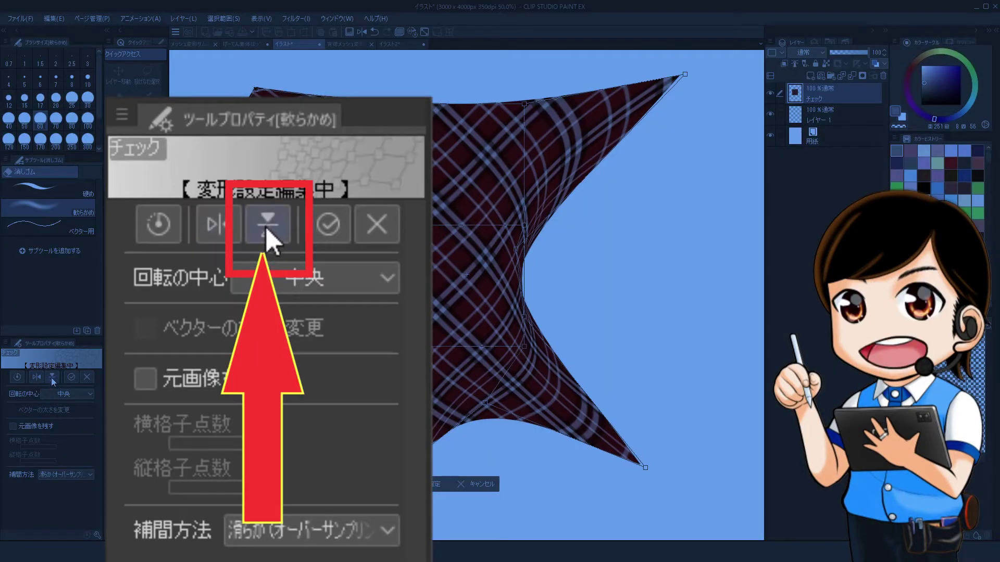
left_click(51, 377)
left_click(52, 378)
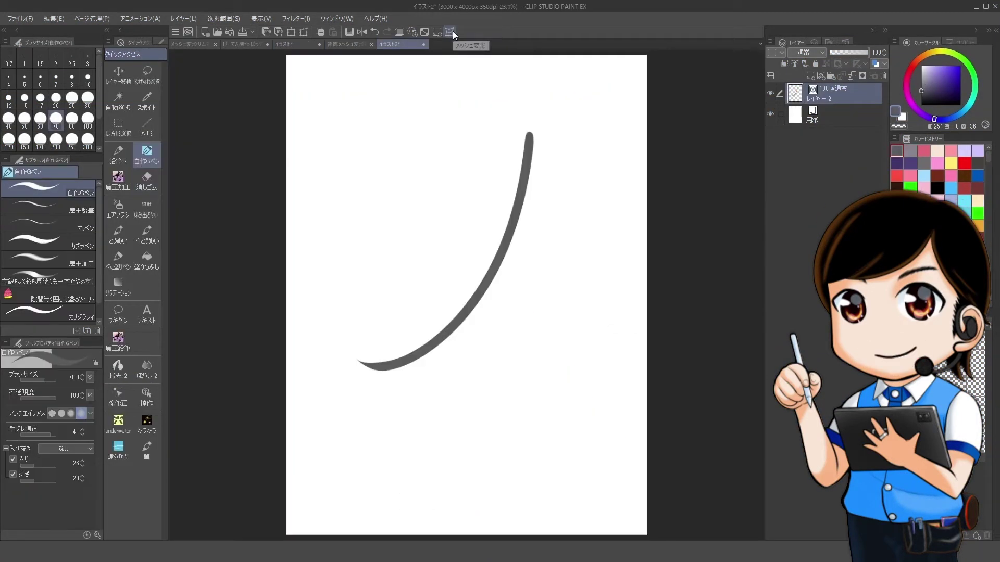
Step: Try a mesh transform on the curved vector line with ベクターの太さを変更 off, bending it into a wave, and reset the mesh
left_click(451, 31)
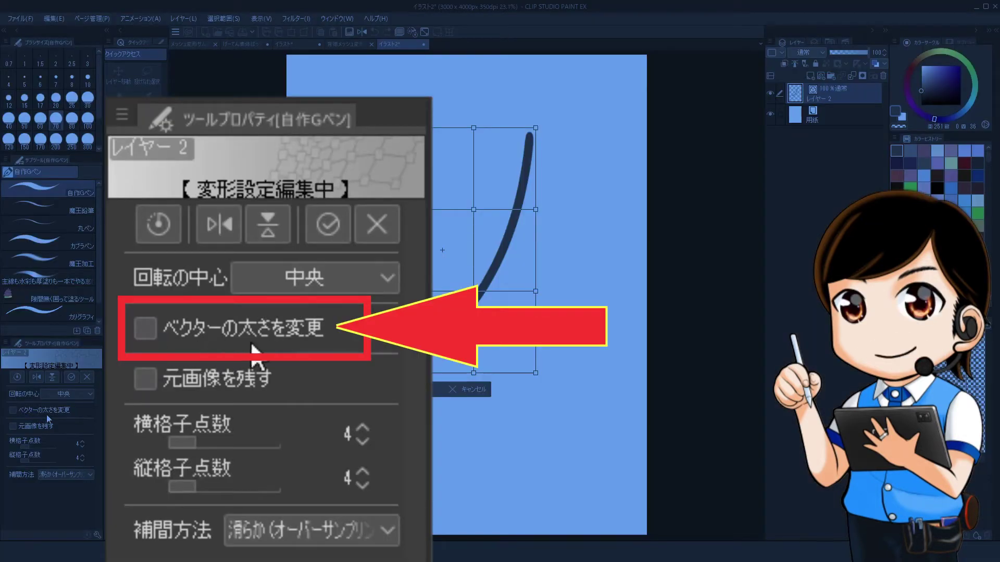
left_click(40, 412)
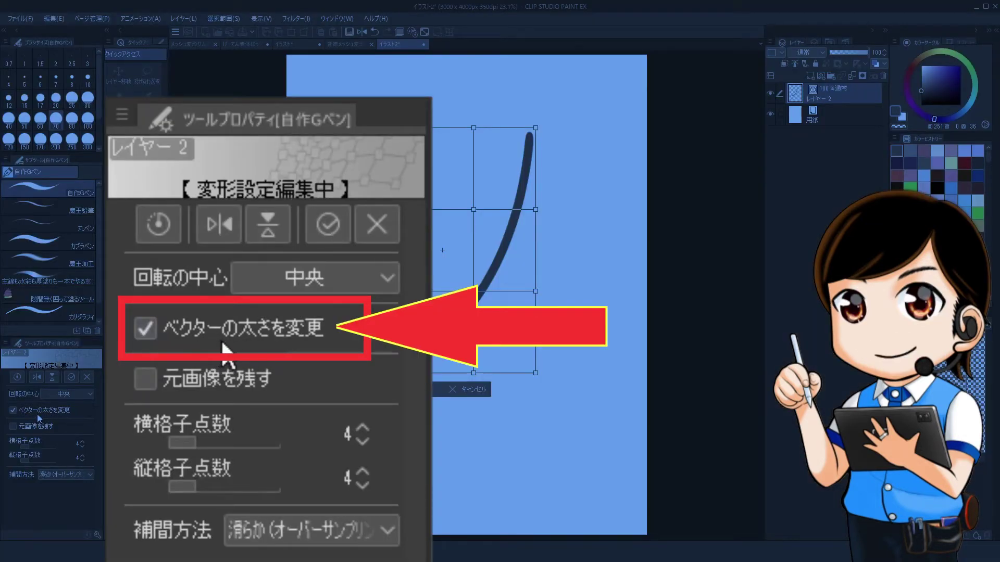
left_click(14, 410)
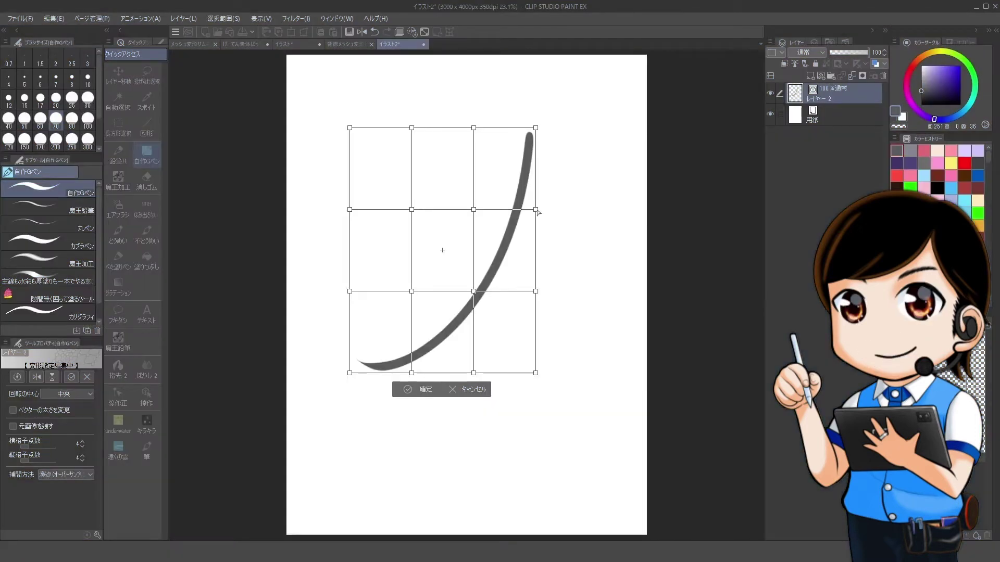
left_click_drag(535, 209, 607, 213)
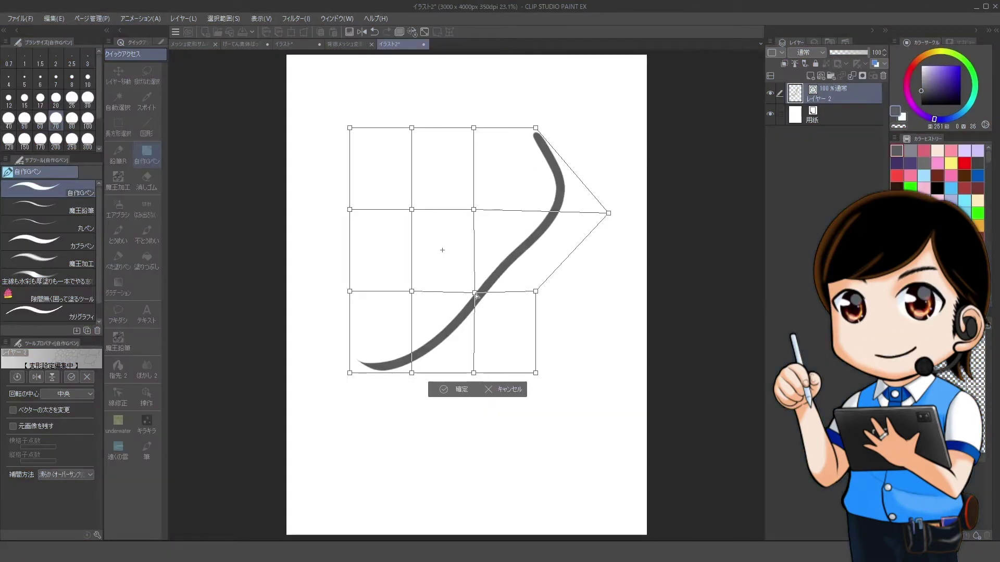
left_click_drag(473, 291, 508, 323)
left_click_drag(536, 292, 617, 289)
left_click_drag(412, 373, 411, 265)
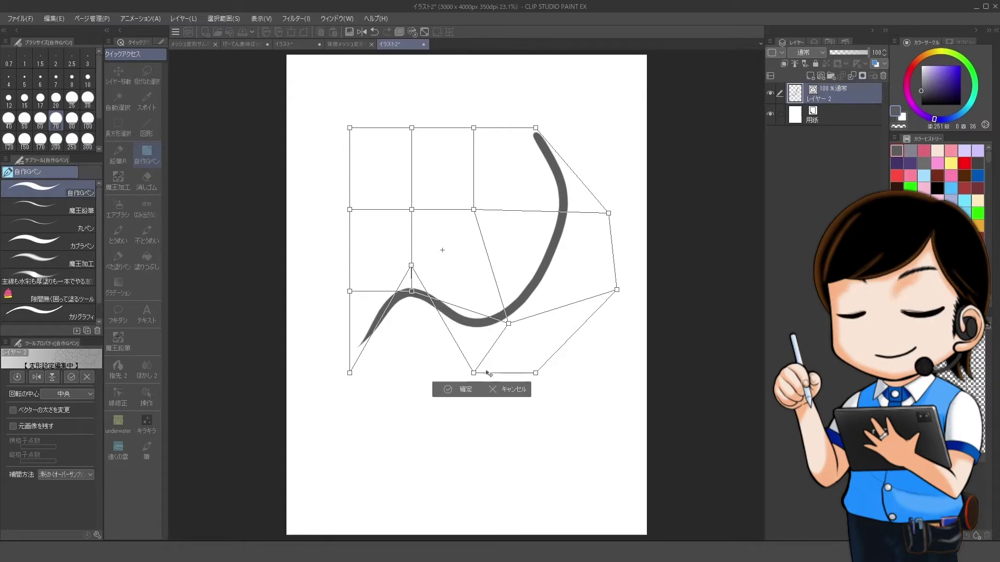
left_click_drag(474, 373, 459, 411)
left_click_drag(536, 373, 551, 405)
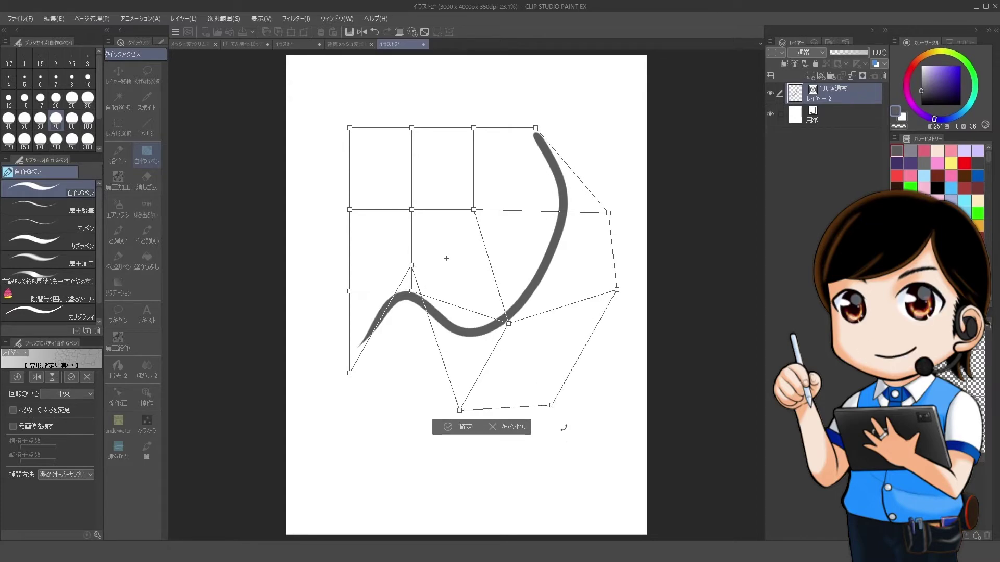
left_click(17, 377)
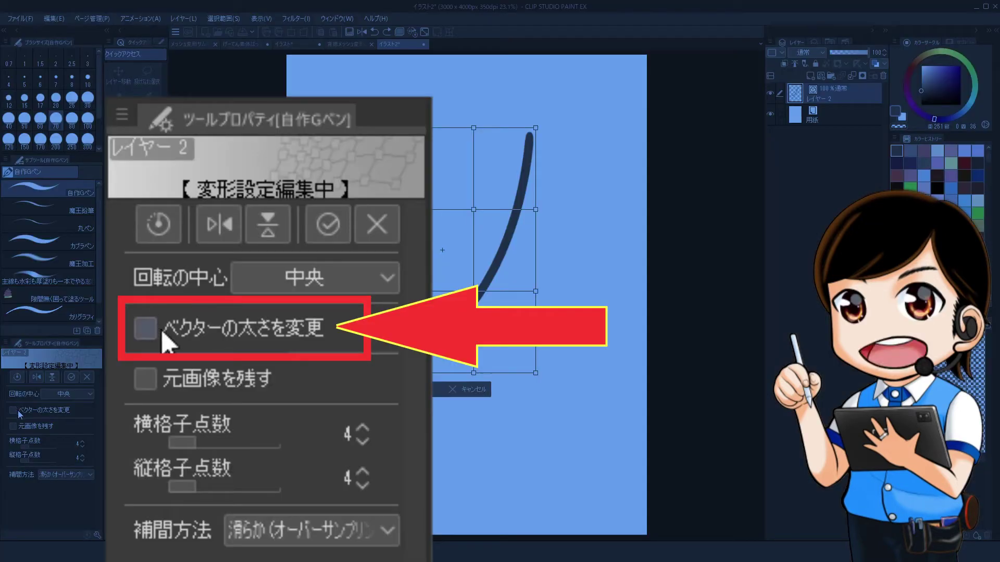
Step: Enable ベクターの太さを変更 and warp the vector line by spreading its outer mesh points and shifting the inner ones
left_click(13, 411)
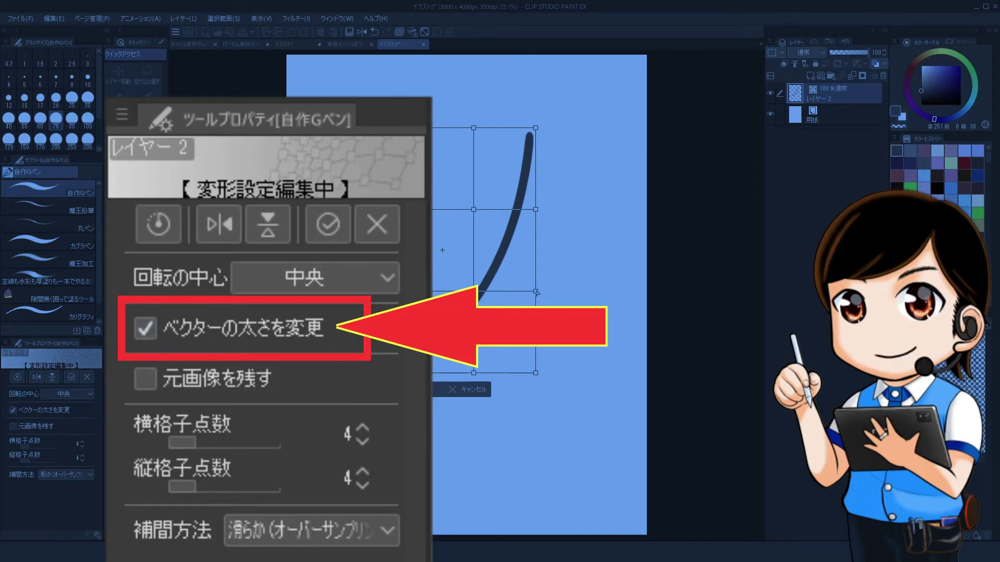
left_click_drag(537, 293, 628, 305)
left_click_drag(536, 373, 611, 440)
left_click_drag(473, 373, 559, 463)
left_click_drag(350, 373, 304, 394)
left_click_drag(536, 209, 584, 202)
left_click_drag(473, 209, 448, 174)
left_click_drag(474, 291, 412, 227)
left_click_drag(411, 291, 372, 255)
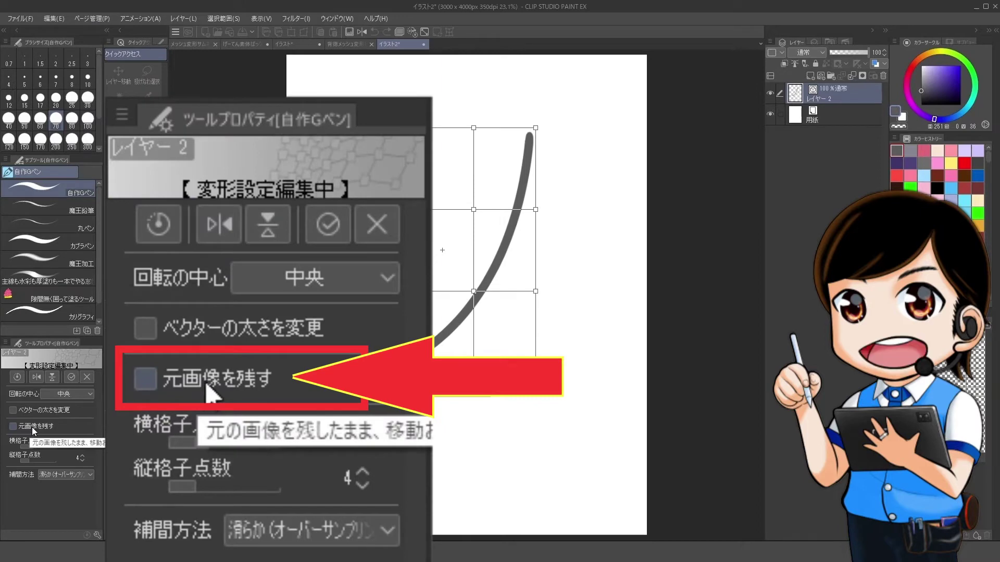
Step: Enable 元画像を残す and apply a mesh transform that bends a copy of the vector line into an S-curve
left_click(13, 426)
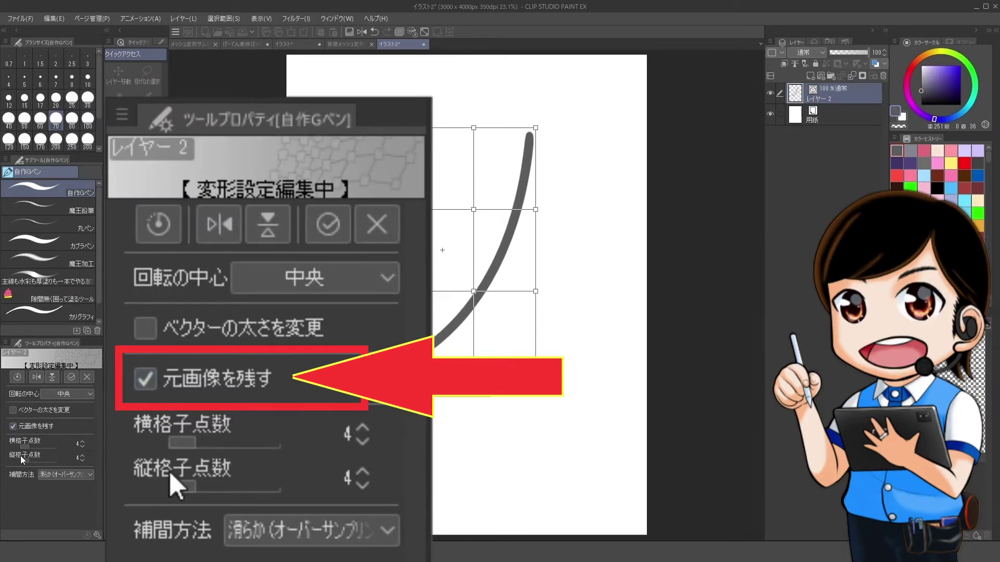
left_click_drag(474, 373, 510, 433)
left_click_drag(537, 290, 599, 316)
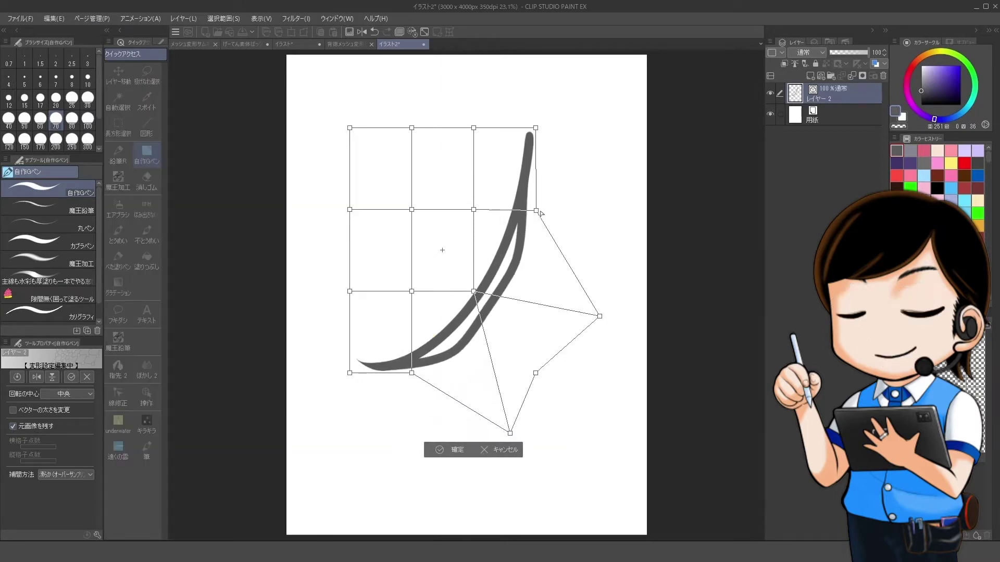
left_click_drag(535, 210, 602, 213)
left_click_drag(473, 291, 455, 281)
left_click_drag(510, 433, 539, 474)
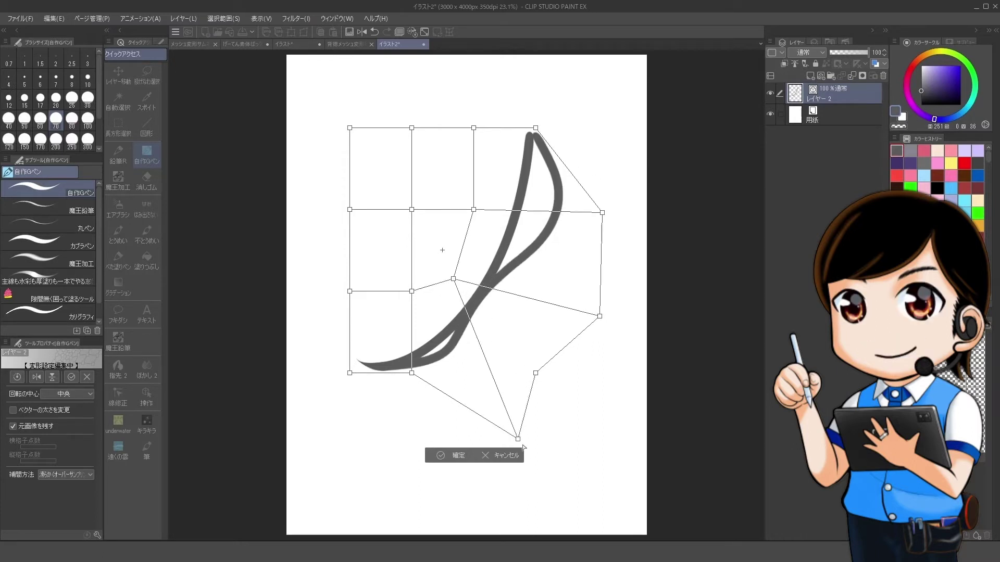
left_click_drag(412, 373, 431, 444)
left_click_drag(350, 373, 327, 406)
left_click_drag(536, 128, 576, 113)
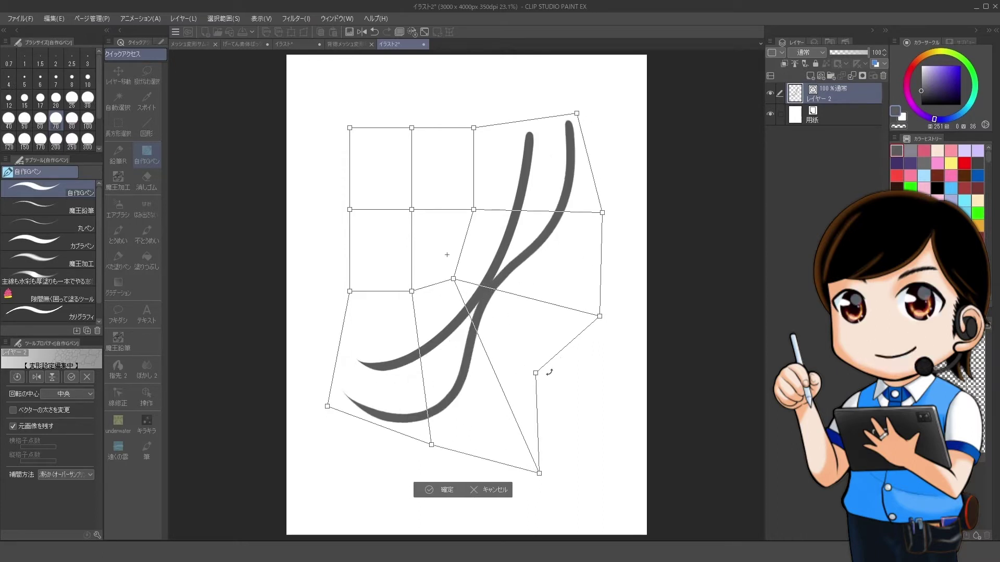
left_click_drag(536, 374, 565, 391)
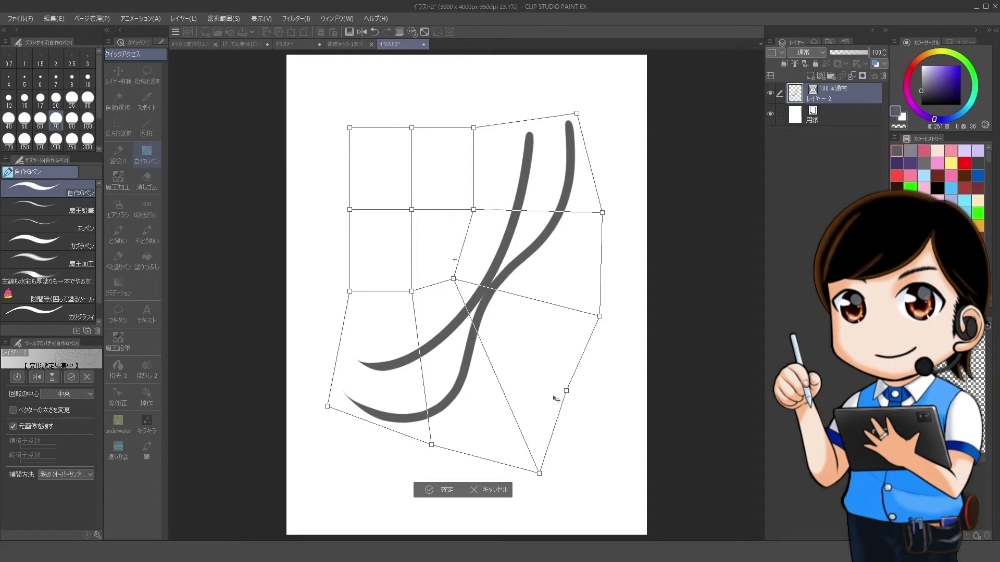
left_click(437, 493)
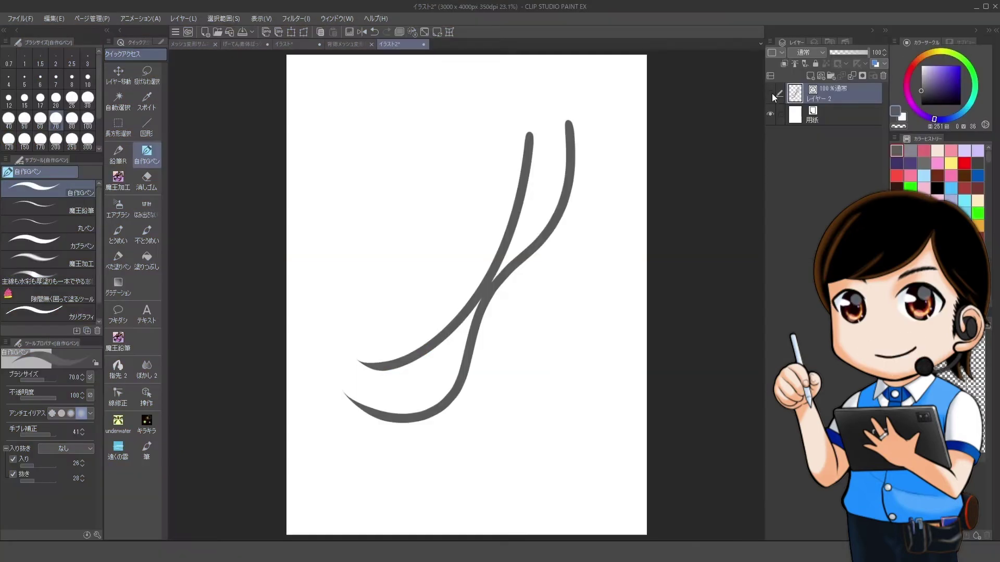
Step: Hide and show レイヤー 2 to check which lines it contains
left_click(579, 132)
left_click(578, 132)
left_click(771, 92)
left_click(772, 93)
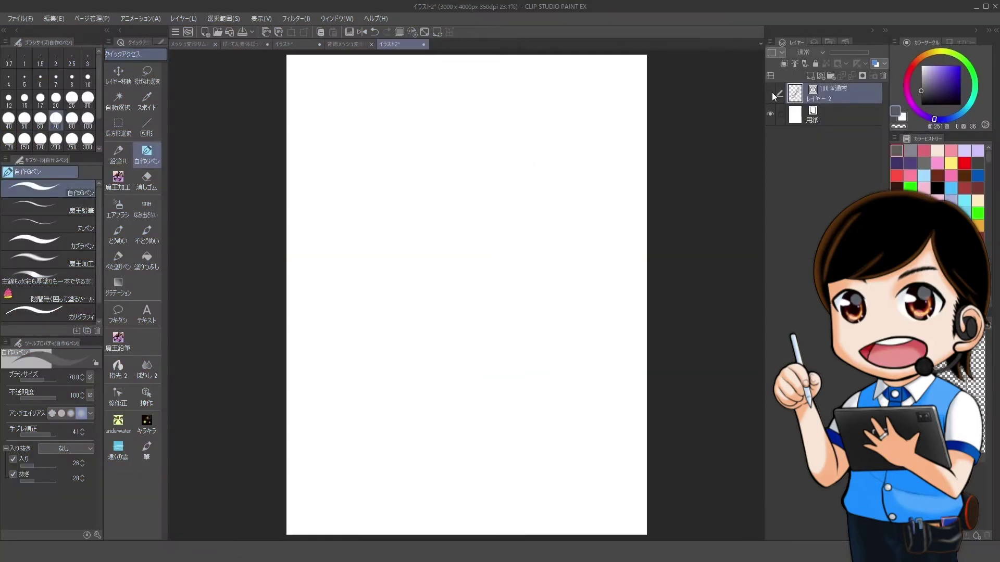
left_click(772, 92)
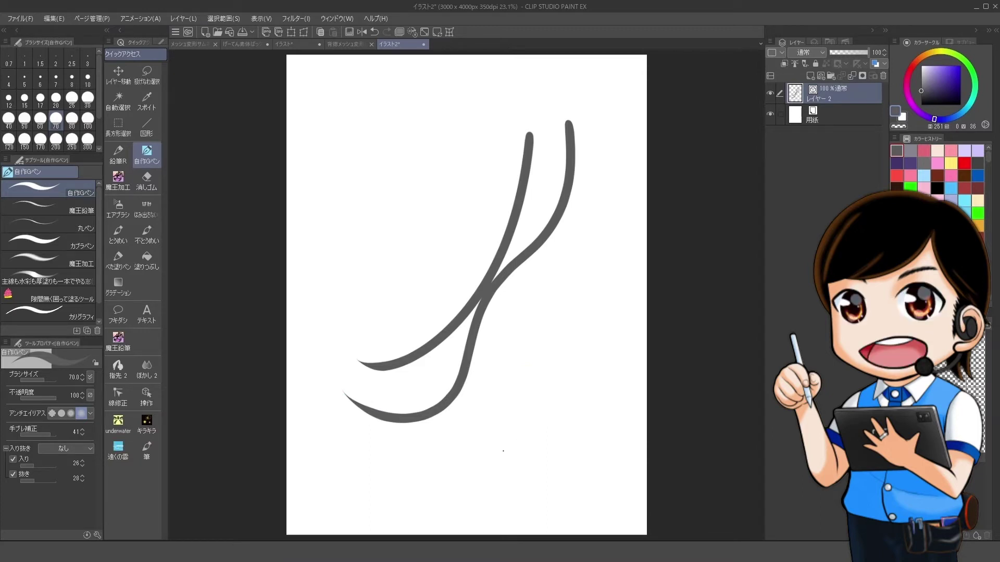
Step: Undo the applied mesh transform and duplicate レイヤー 2 by copy and paste as a backup
key("ctrl+z")
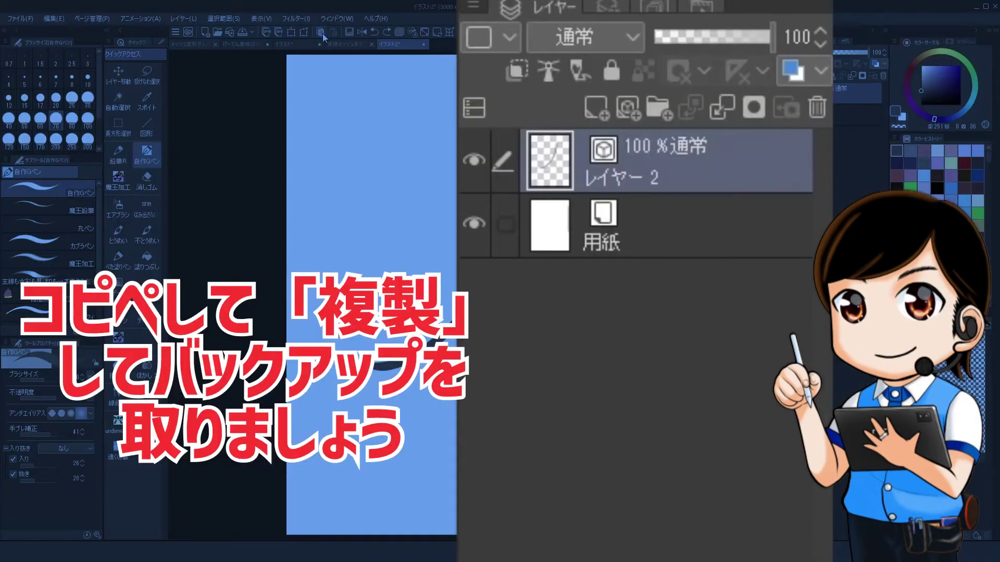
left_click(334, 32)
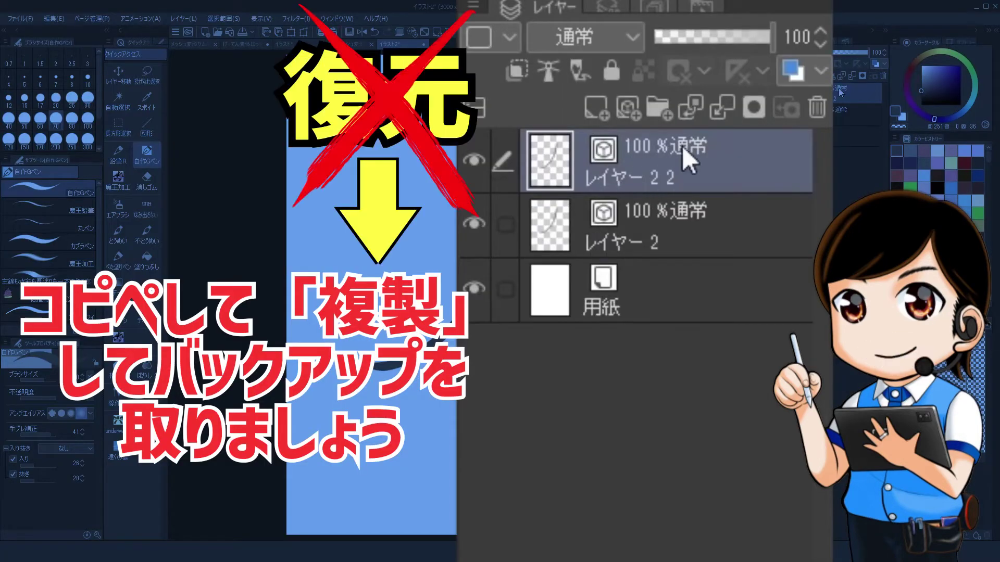
left_click(541, 229)
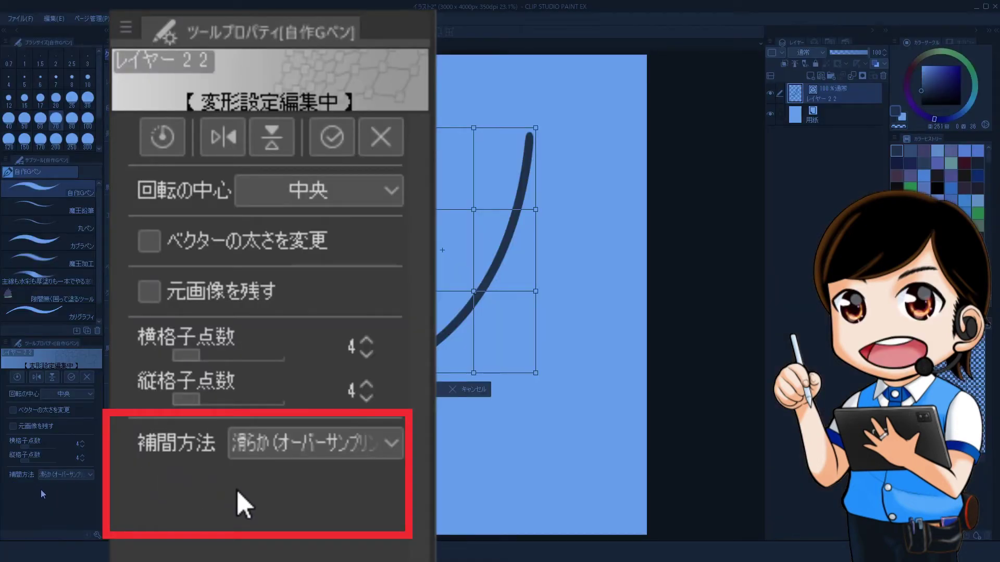
Step: Mesh-transform the check pattern with 滑らか (オーバーサンプリング法) interpolation, stretching its lower-left corner outward and bulging its lower edge, and apply it
left_click(81, 474)
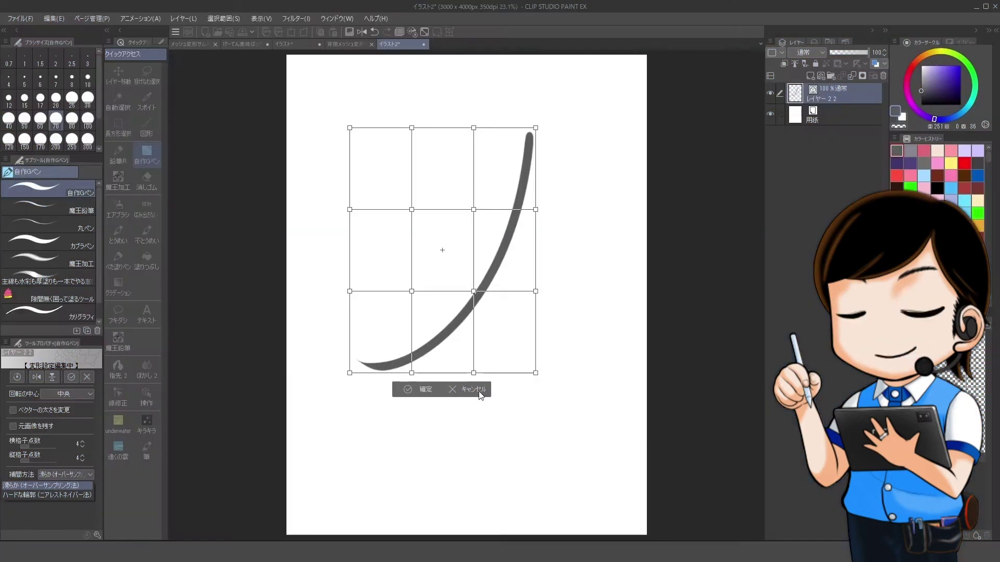
left_click(292, 45)
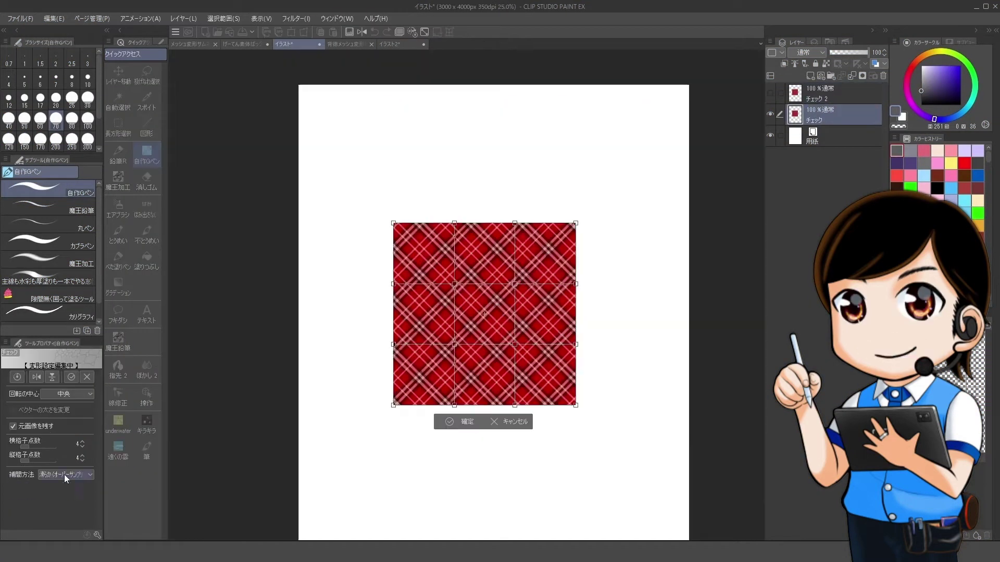
left_click(64, 474)
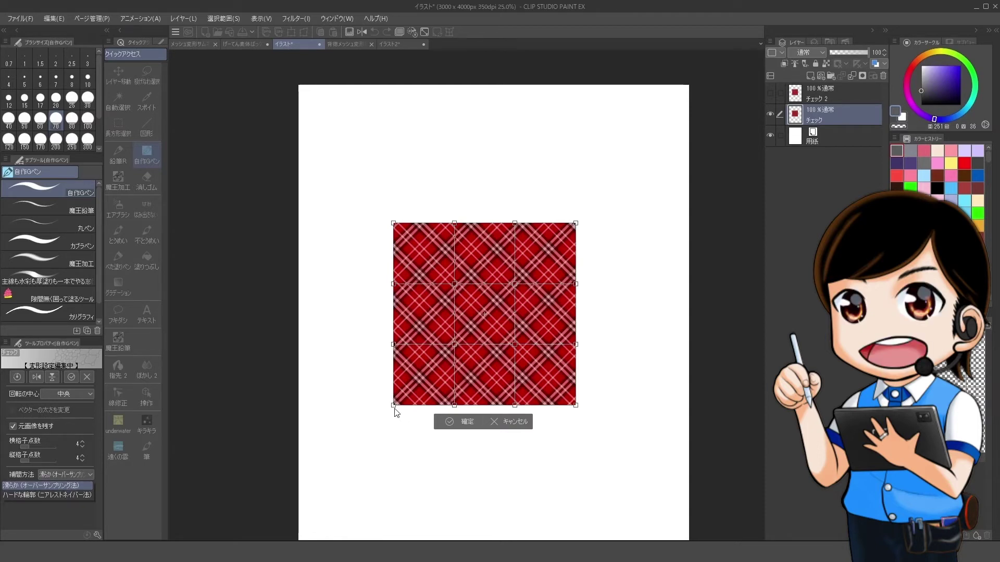
left_click(370, 430)
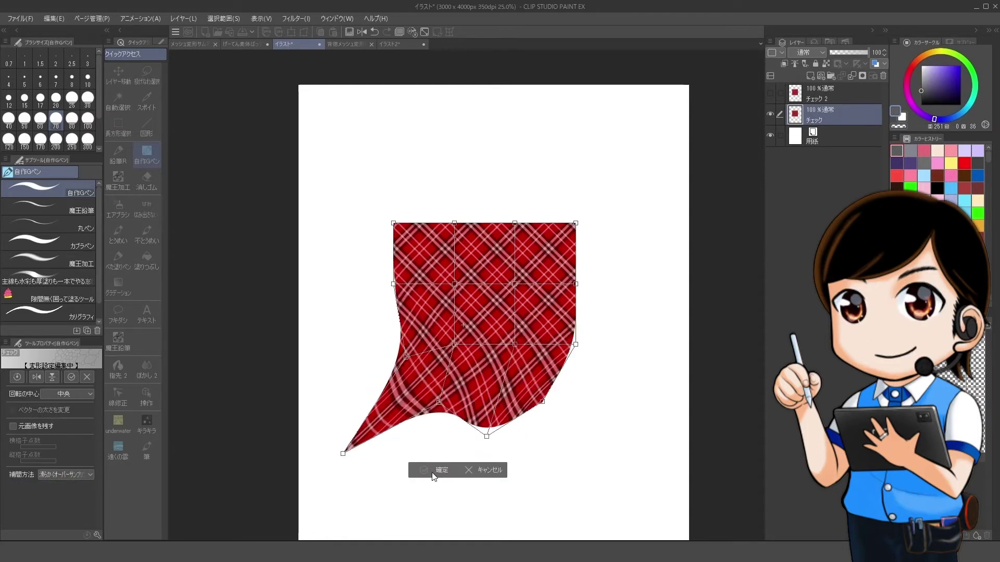
left_click(436, 470)
Step: Write なめらか in orange with a size 20 pen on the warped check, and move that layer up and to the left
left_click(924, 61)
left_click(56, 97)
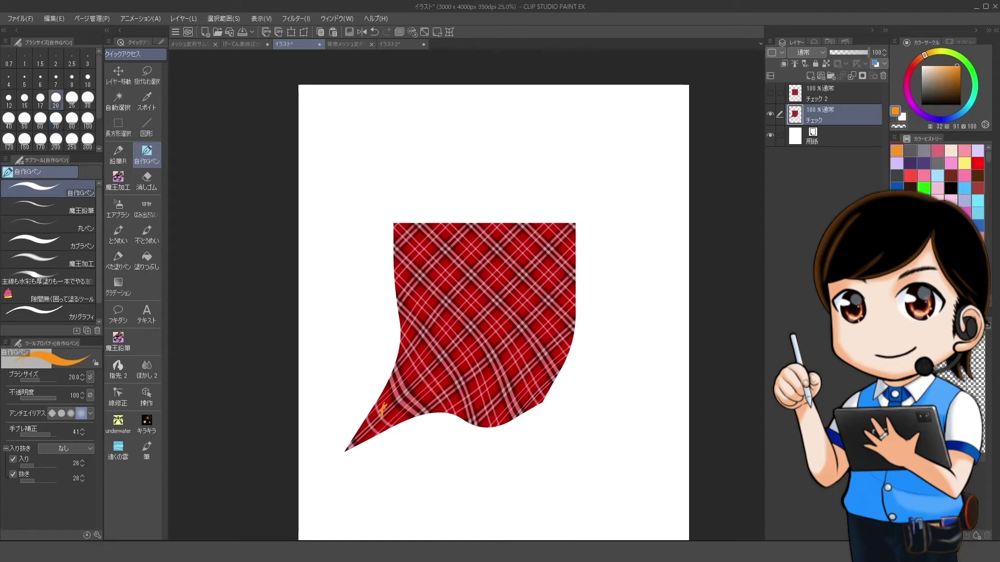
left_click_drag(381, 416, 445, 384)
left_click(118, 73)
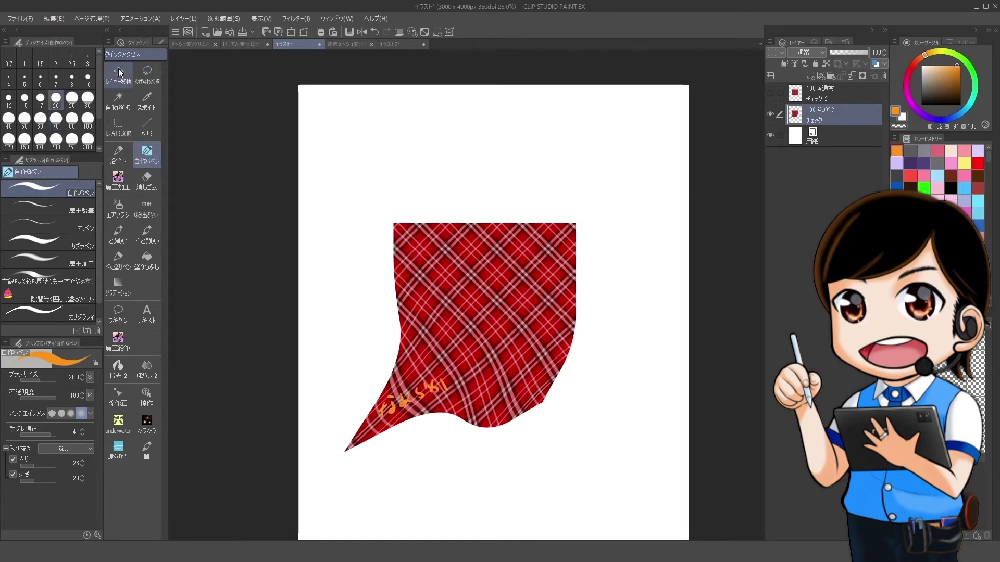
left_click_drag(484, 313, 448, 126)
Step: Show チェック 2 and apply a similar mesh transform to it with the interpolation set to ハードな輪郭 (ニアレストネイバー法)
left_click(833, 94)
left_click(769, 93)
left_click(451, 33)
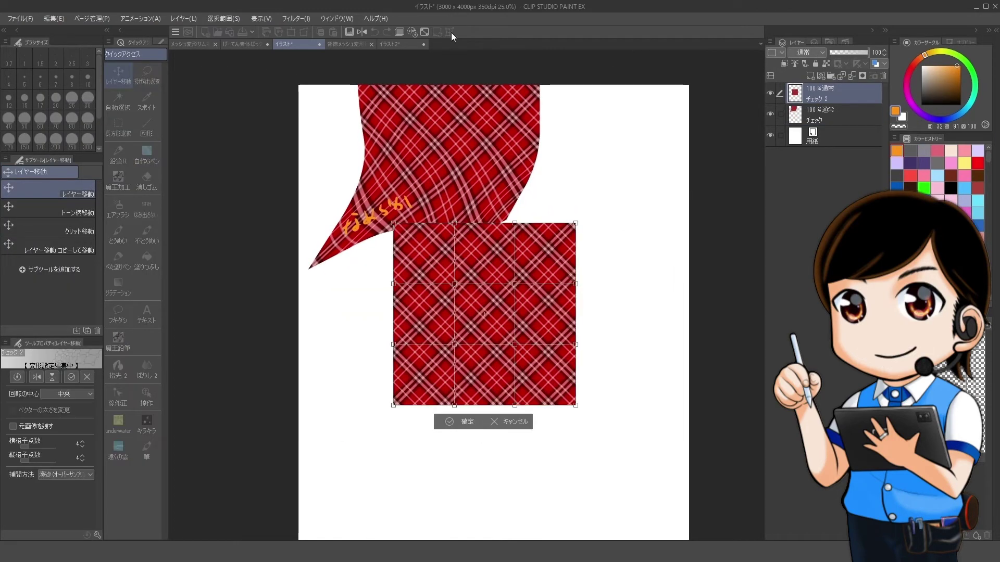
left_click(73, 477)
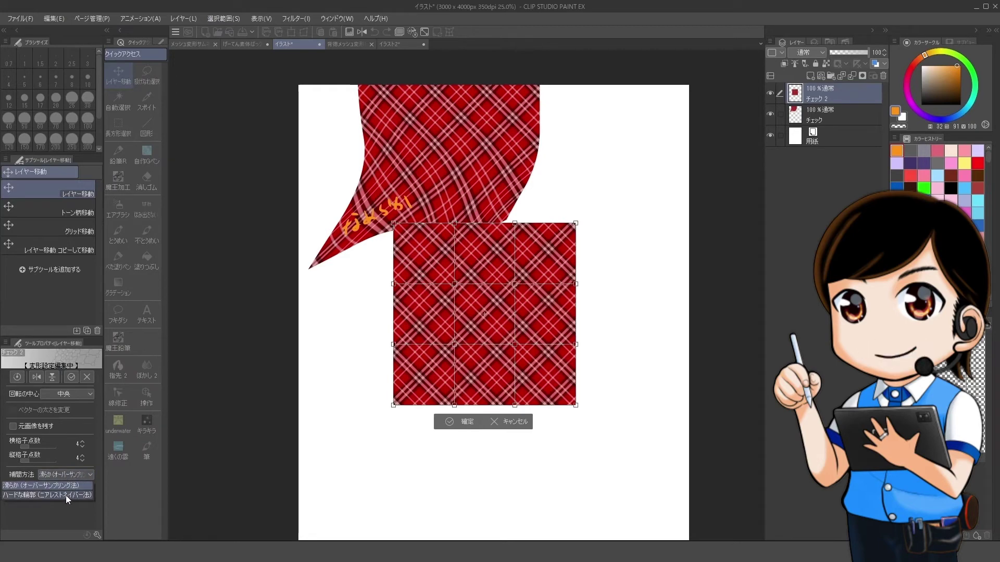
left_click(66, 495)
left_click_drag(344, 458, 334, 459)
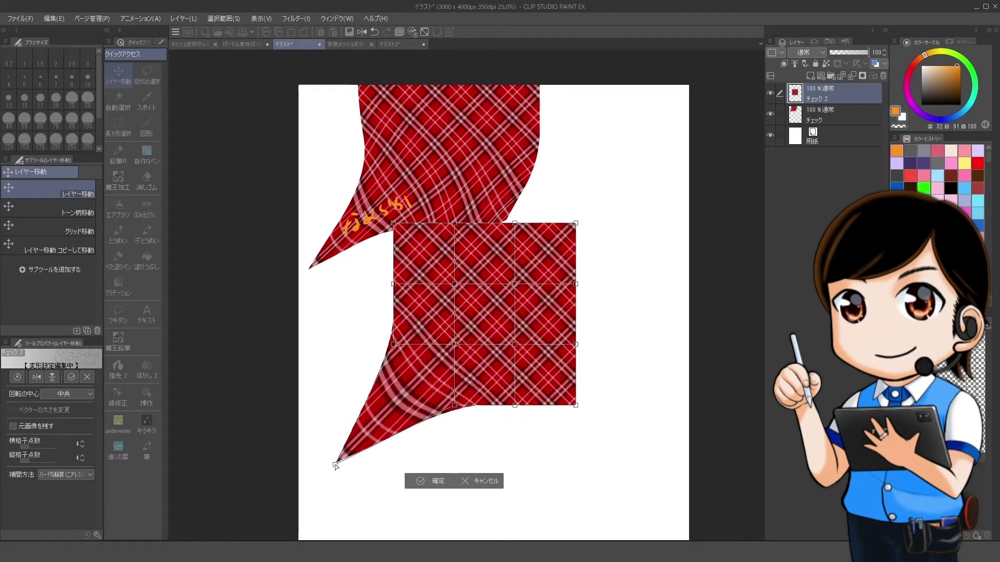
left_click_drag(515, 405, 509, 428)
left_click(441, 473)
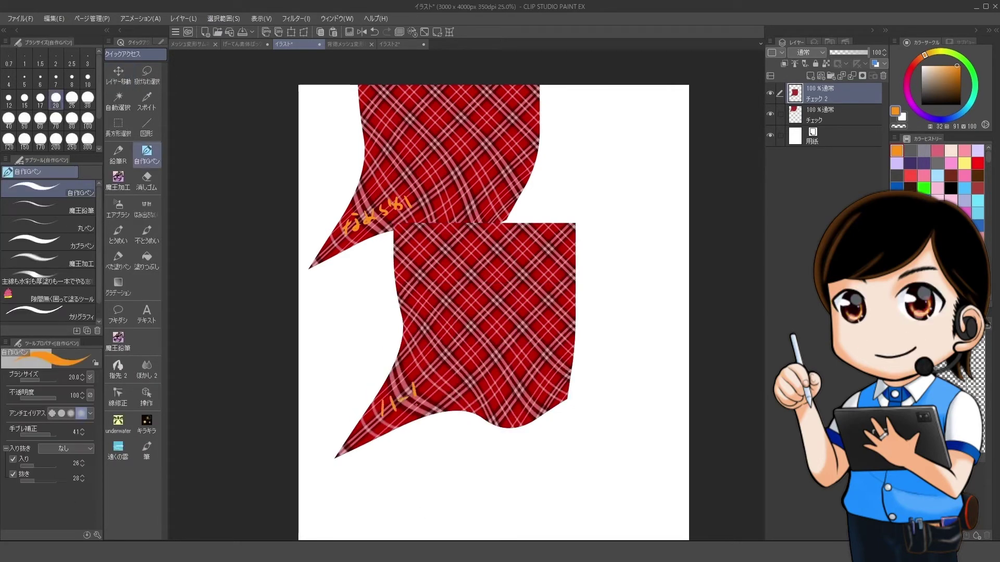
Step: Move the two warped check layers so their stretched corners sit close together, and compare their edges up close
key("k")
left_click_drag(461, 354, 532, 305)
left_click(365, 245, "ctrl+shift")
left_click_drag(402, 326, 452, 420)
scroll(452, 421, "up", 3)
scroll(527, 434, "up", 3)
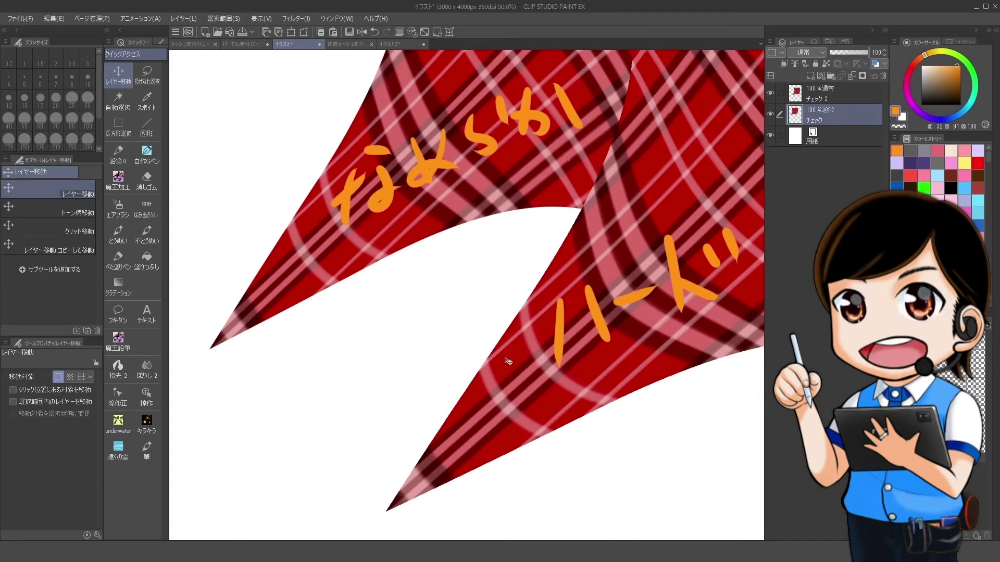
scroll(536, 180, "up", 6)
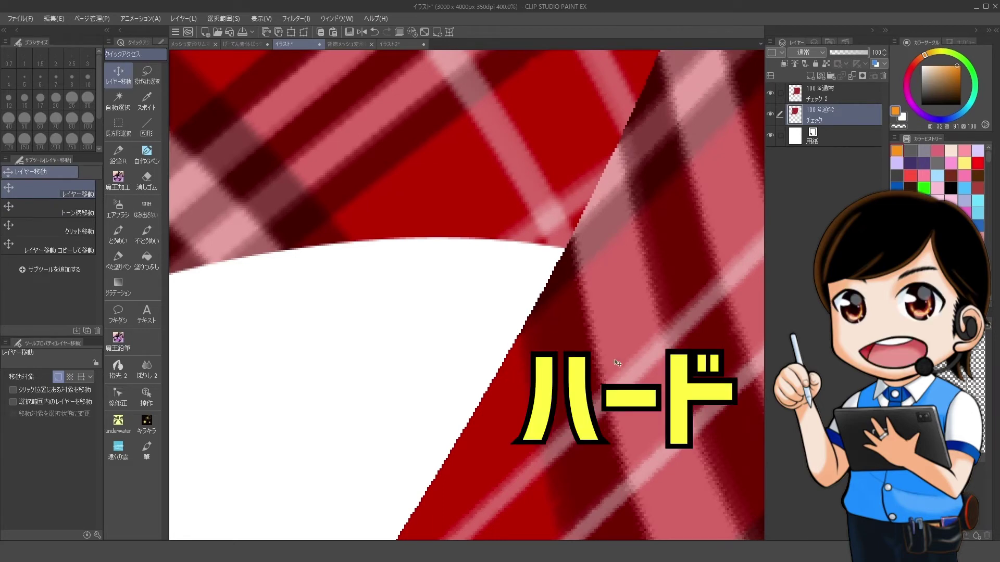
key("p")
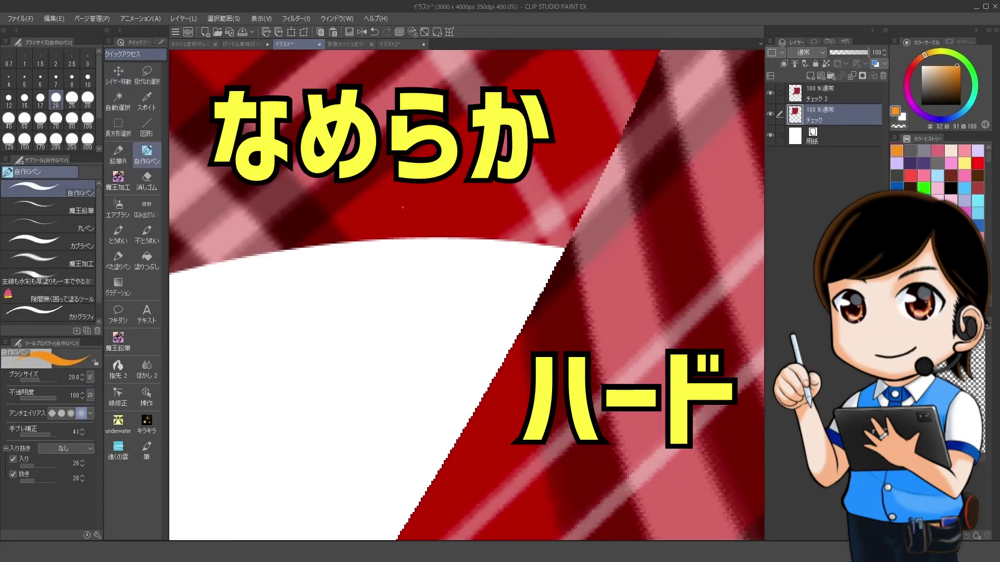
scroll(562, 339, "down", 5)
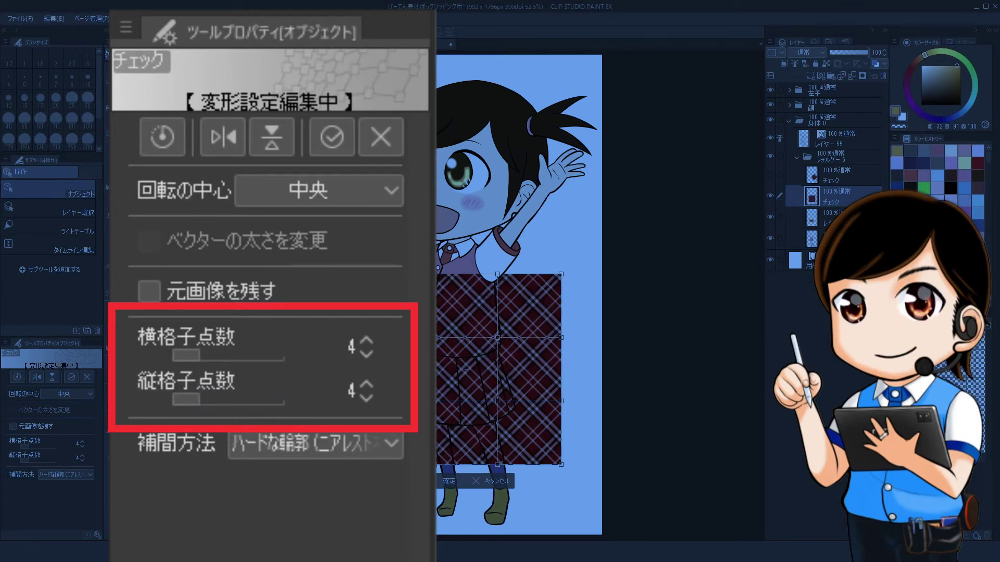
Step: Set the skirt check's 横格子点数 to 10 and raise its 縦格子点数 to the maximum
left_click(83, 441)
left_click(83, 441)
left_click(83, 441)
left_click(297, 416)
left_click_drag(169, 437, 196, 437)
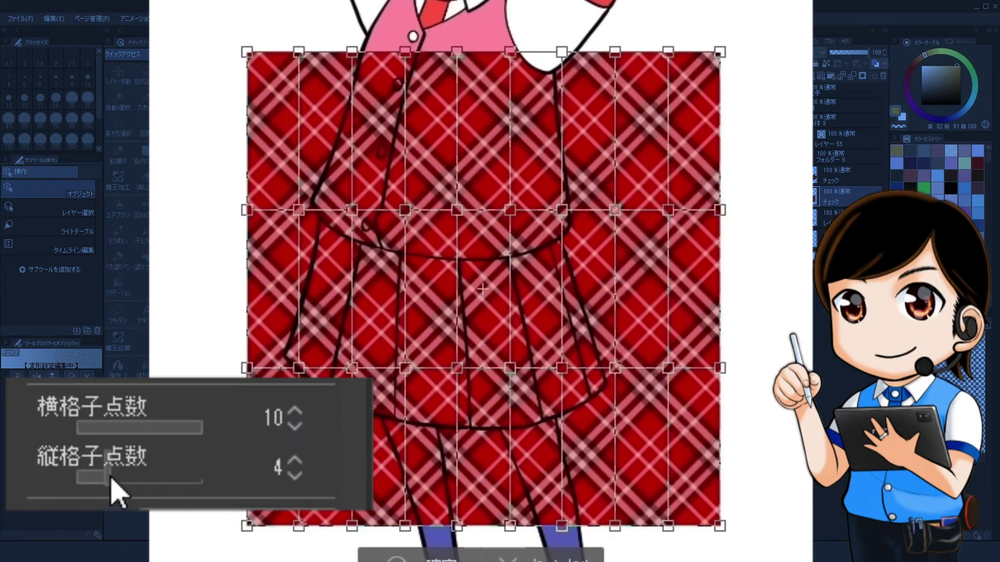
left_click_drag(111, 475, 204, 477)
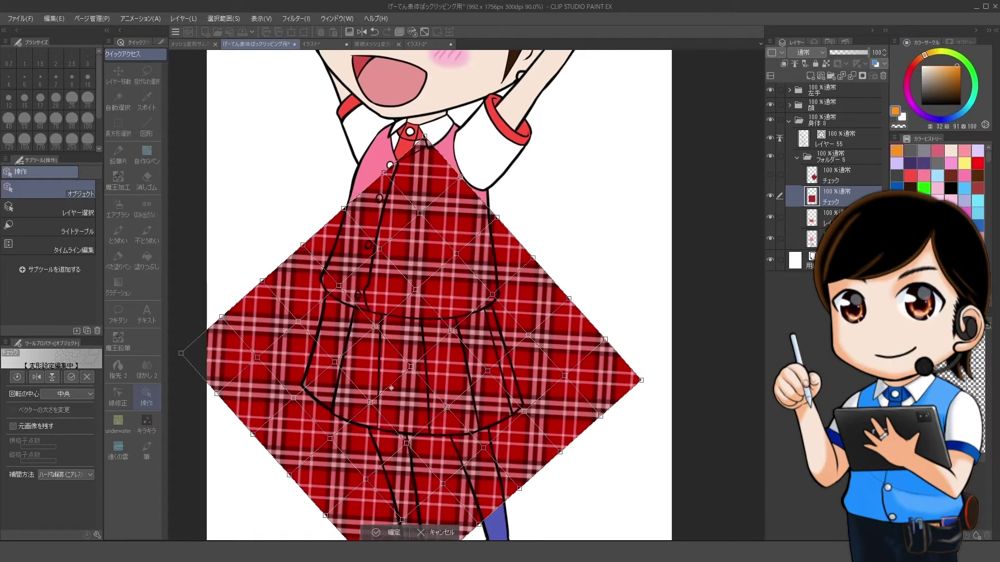
Step: Bend the rotated check pattern with its mesh points so the plaid curves with the flare of the skirt, and apply the transform
left_click_drag(392, 388, 547, 319)
left_click_drag(524, 410, 522, 345)
left_click_drag(601, 416, 571, 393)
left_click_drag(605, 340, 595, 310)
left_click_drag(640, 380, 576, 339)
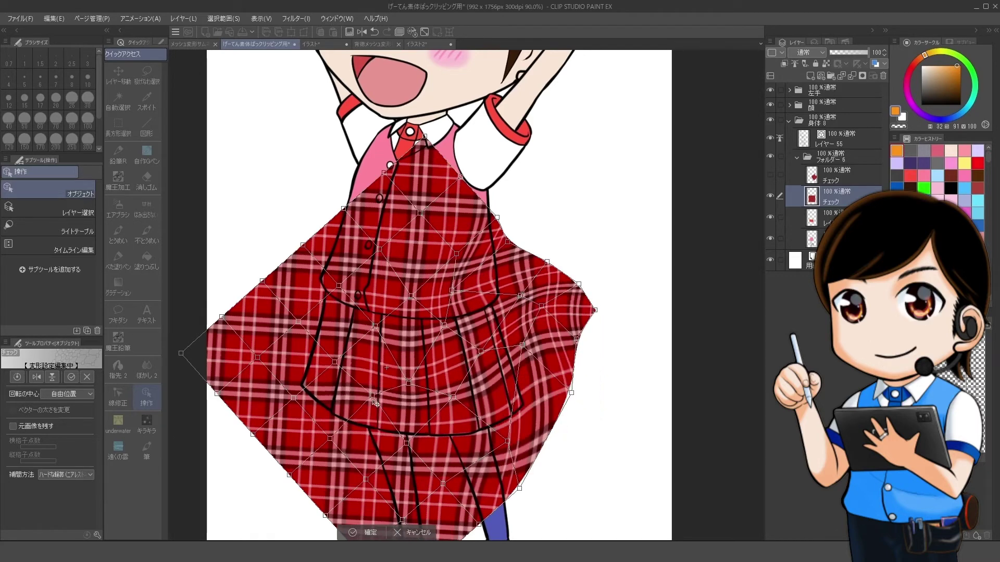
left_click_drag(339, 286, 354, 267)
left_click_drag(262, 281, 276, 313)
left_click_drag(293, 398, 282, 443)
left_click_drag(571, 392, 577, 383)
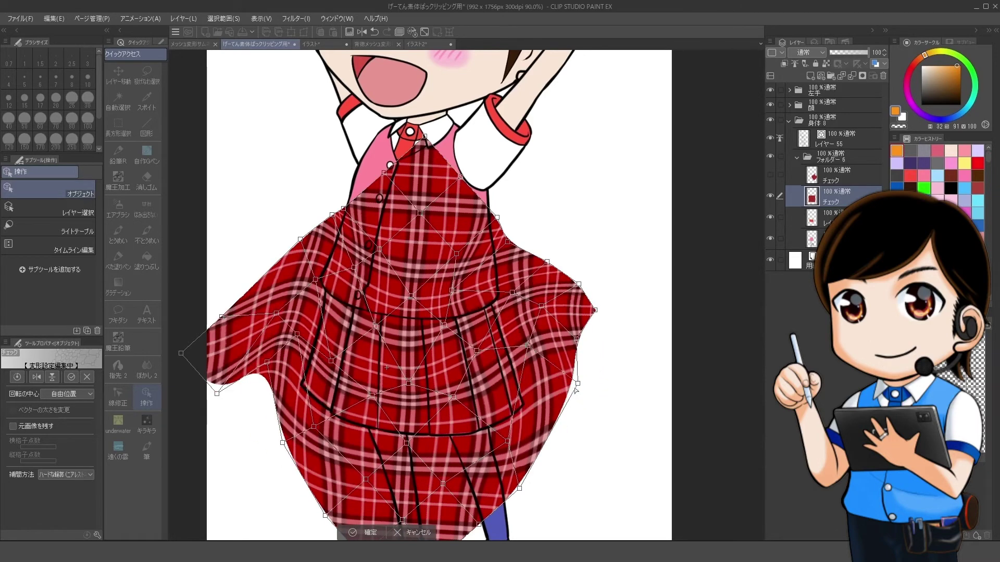
left_click(365, 532)
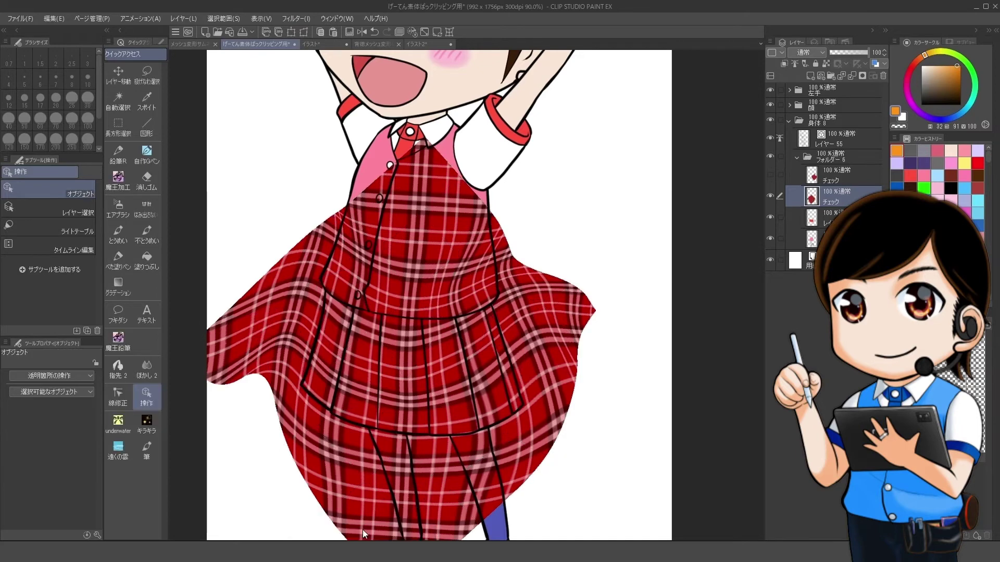
Step: Clip the warped チェック layer to the skirt layer below it
scroll(589, 281, "down", 1)
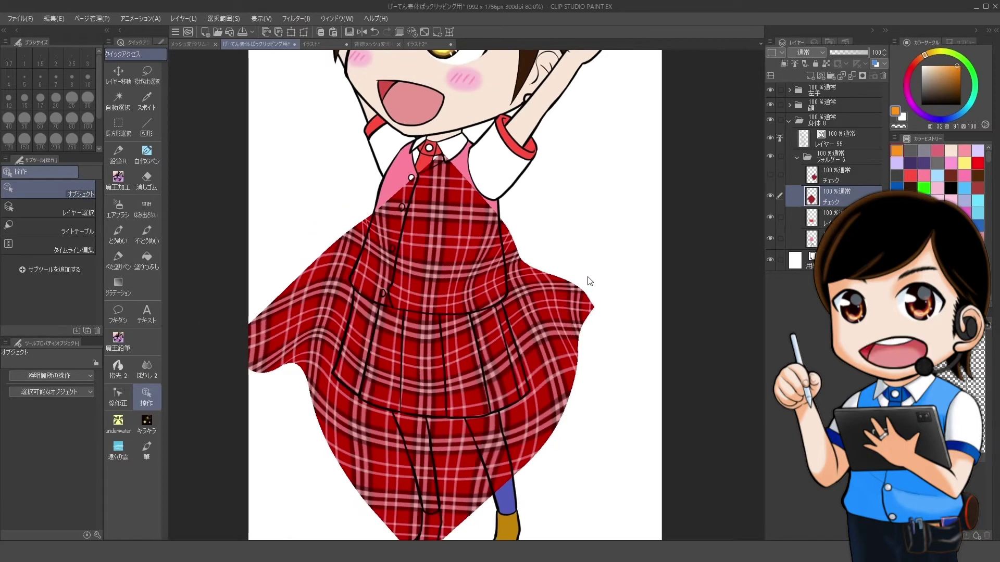
left_click_drag(605, 287, 622, 263)
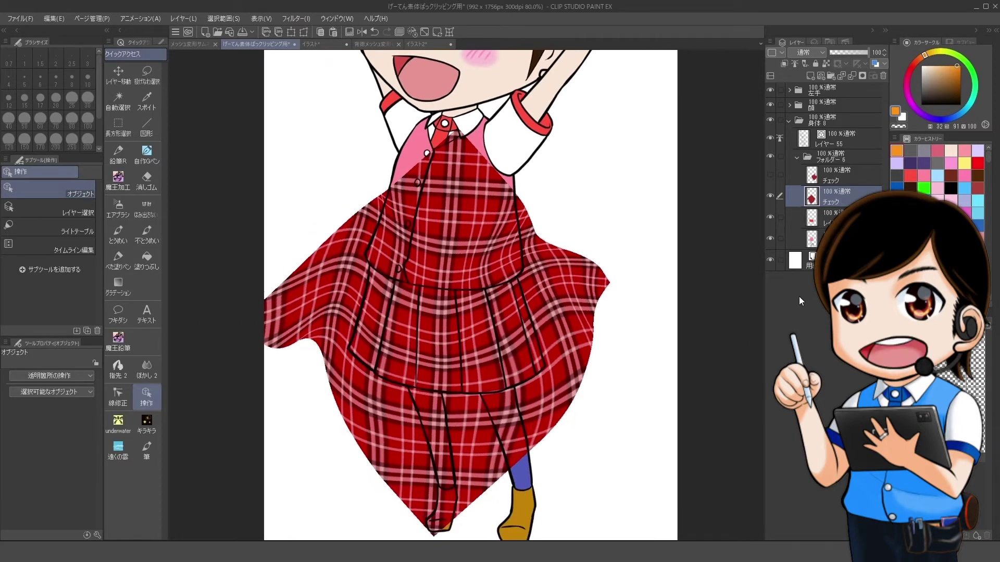
left_click(785, 64)
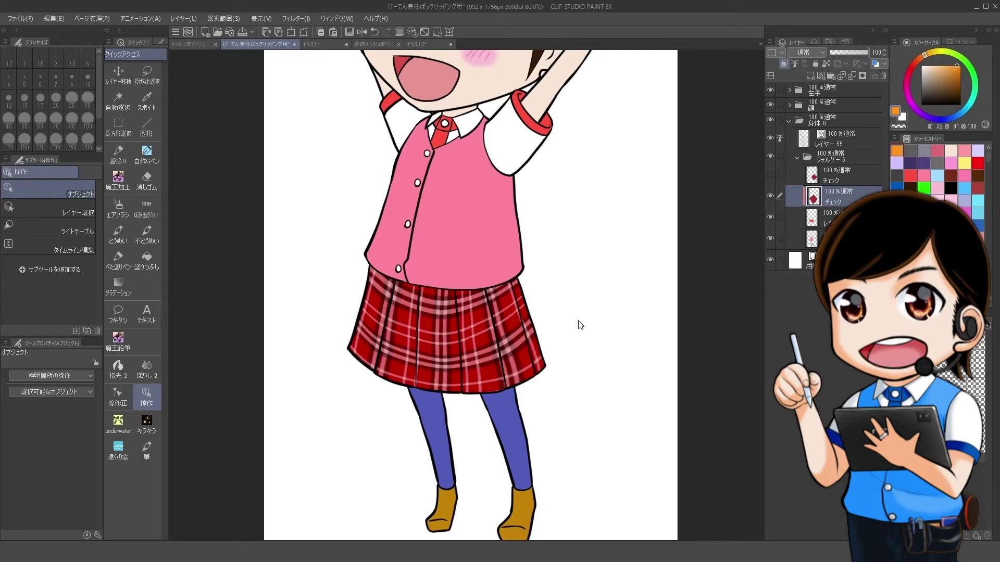
left_click_drag(577, 309, 576, 334)
key("o")
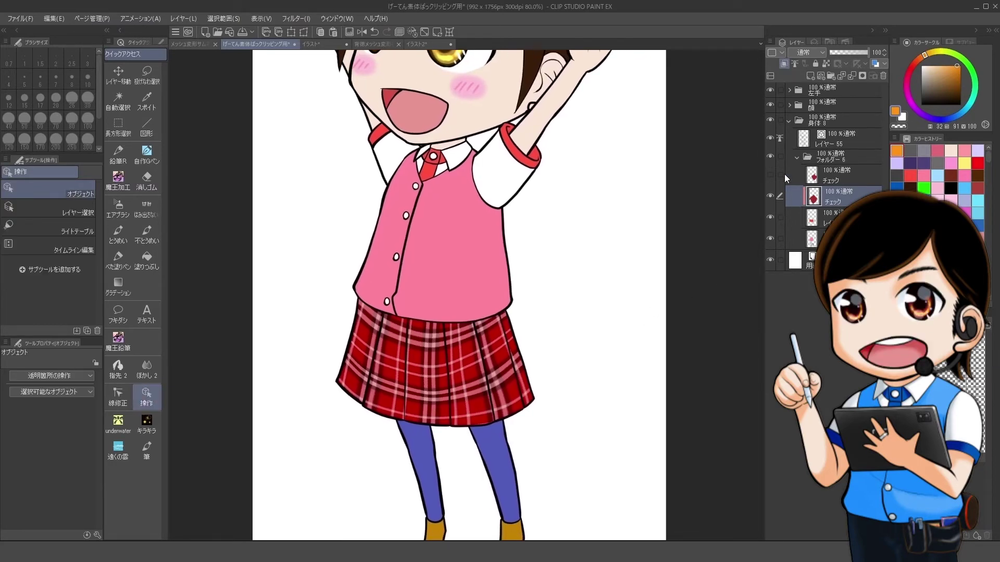
Step: Turn the チェック layer's clipping off and on again to compare the skirt with and without it
left_click(785, 64)
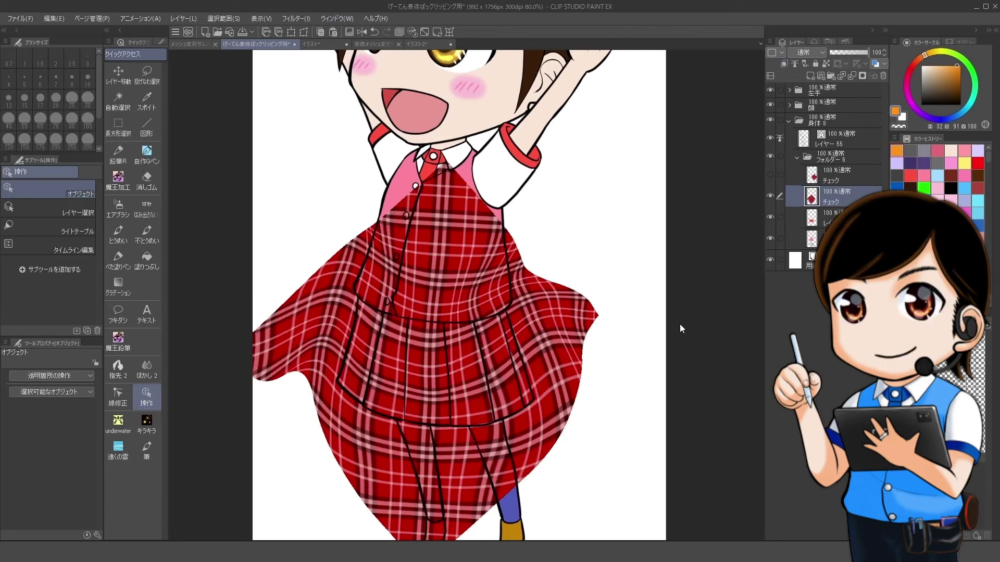
left_click_drag(629, 357, 636, 331)
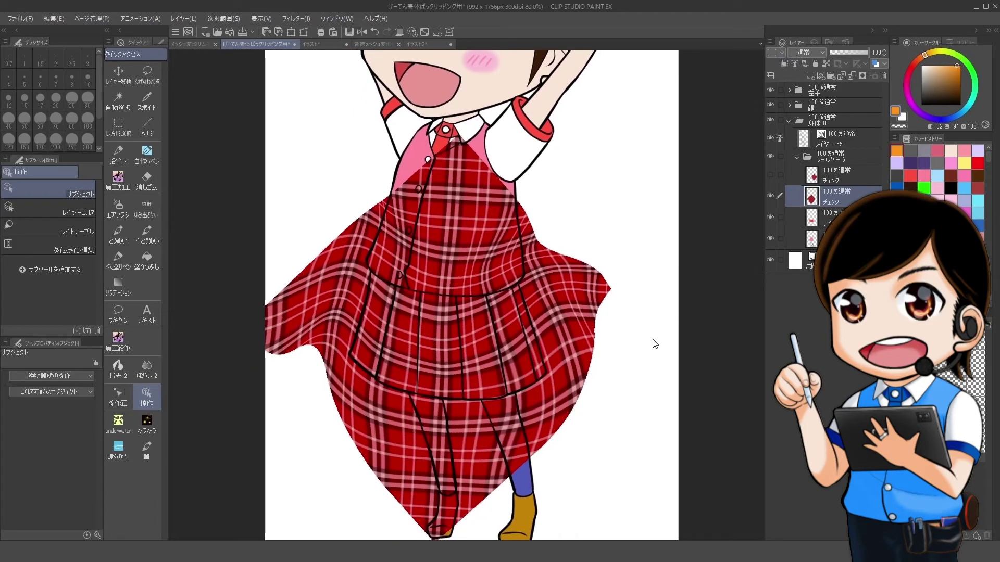
left_click(785, 63)
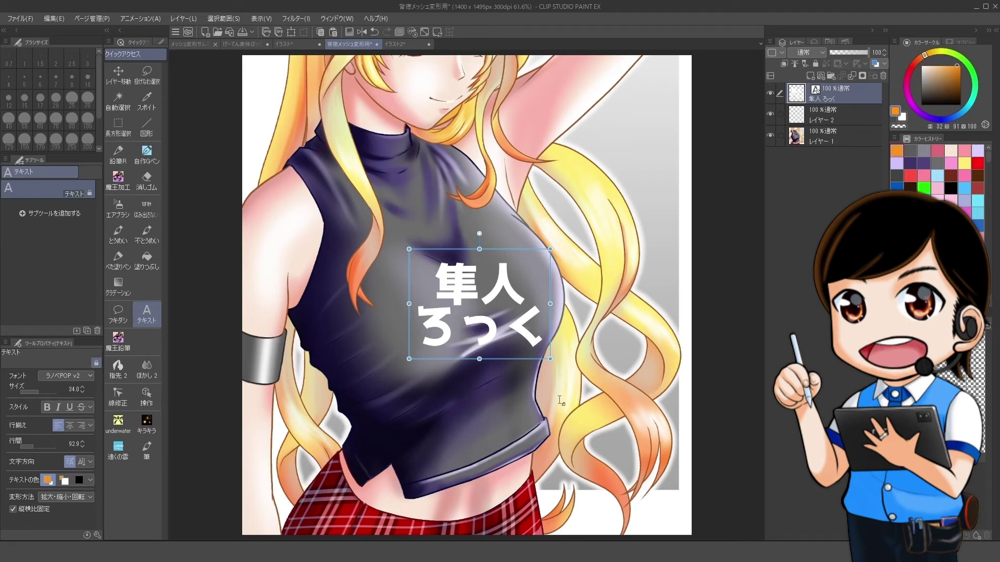
Step: Rasterize the white text layer on the shirt and show where メッシュ変形 is listed among the 変形 commands
left_click(183, 18)
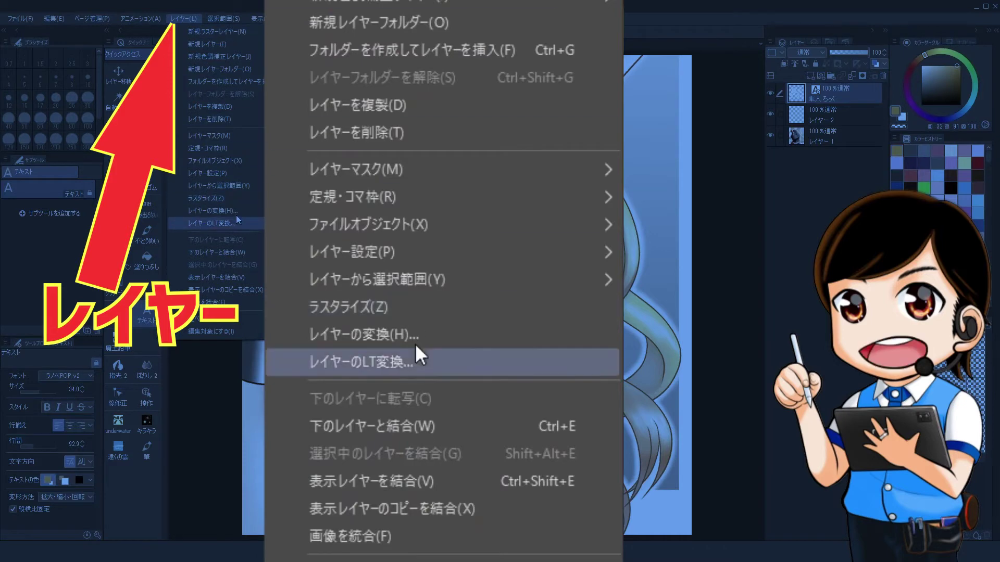
left_click(198, 172)
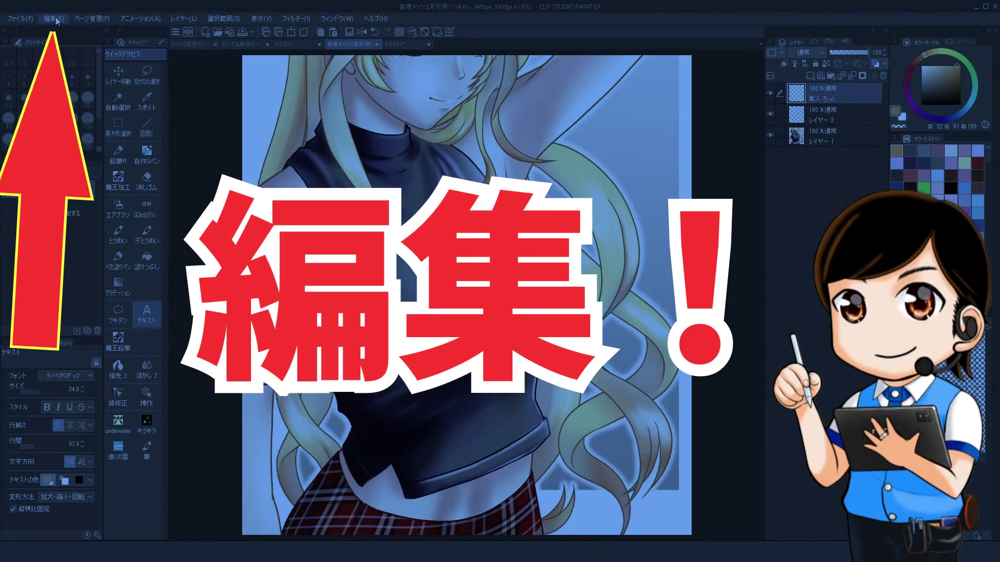
left_click(56, 19)
mouse_move(111, 284)
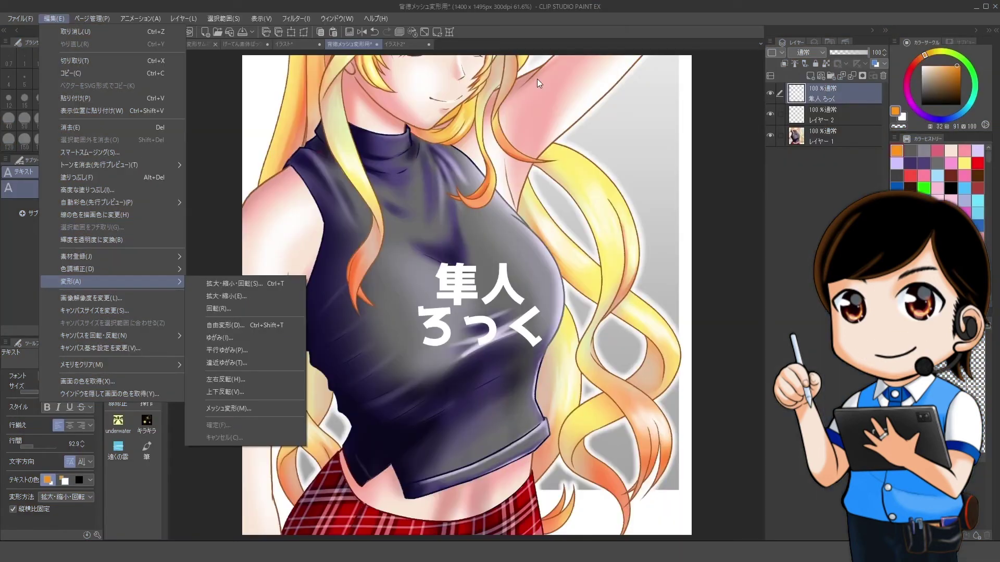
left_click(464, 31)
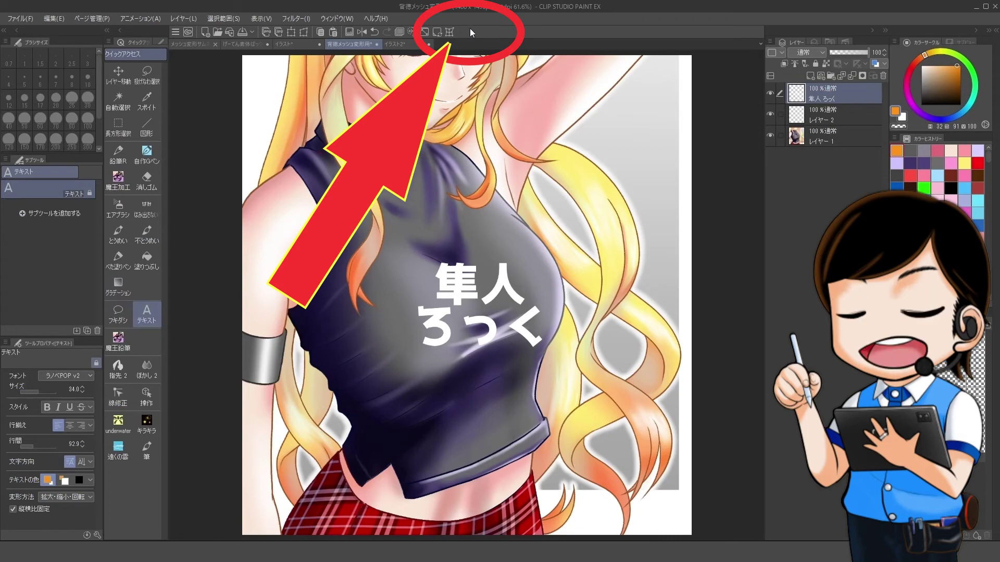
Step: Add メッシュ変形 from the 変形 commands under 編集 to the command bar through the コマンドバー設定, and close the settings
right_click(473, 32)
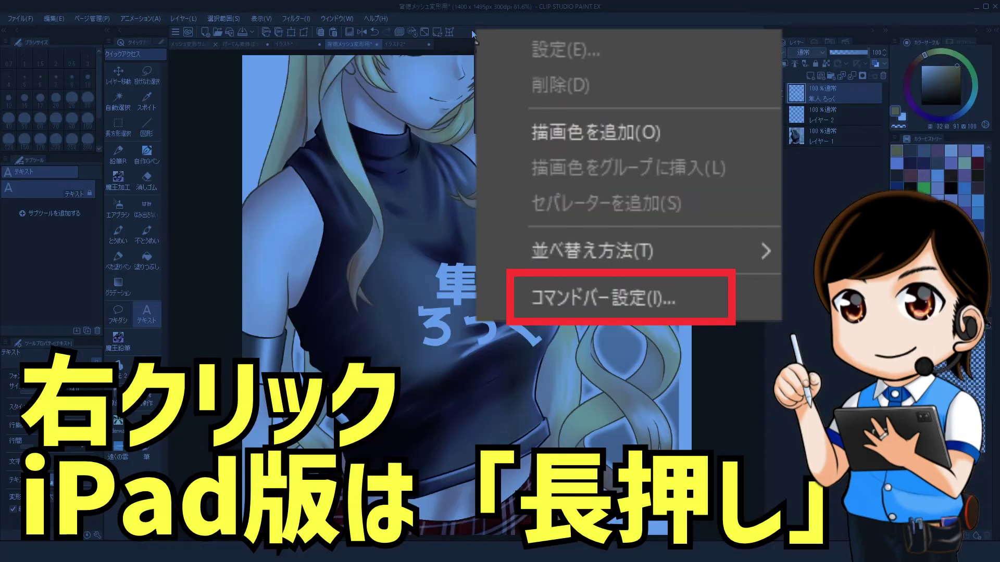
left_click(718, 294)
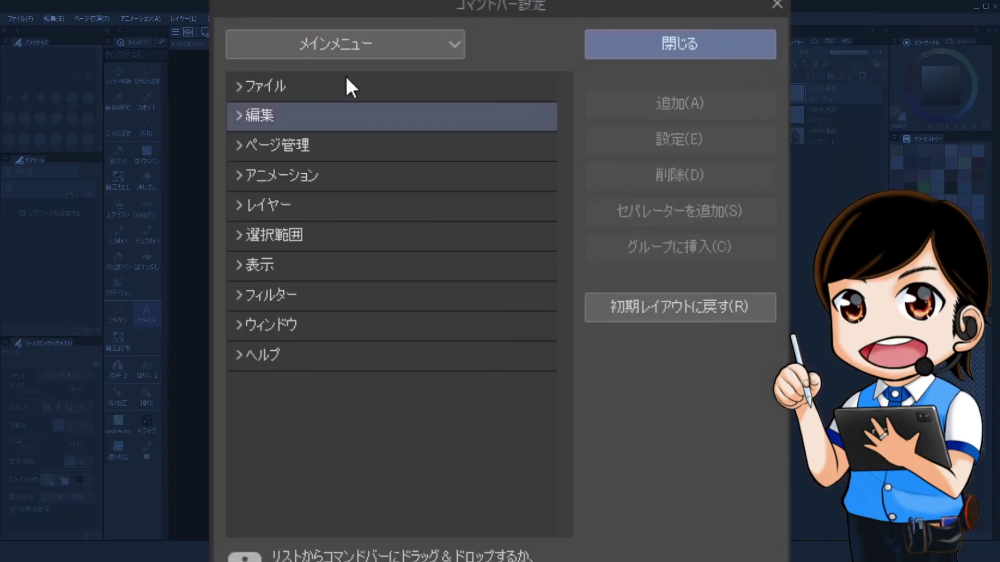
left_click(270, 116)
left_click_drag(564, 229, 558, 396)
left_click(264, 325)
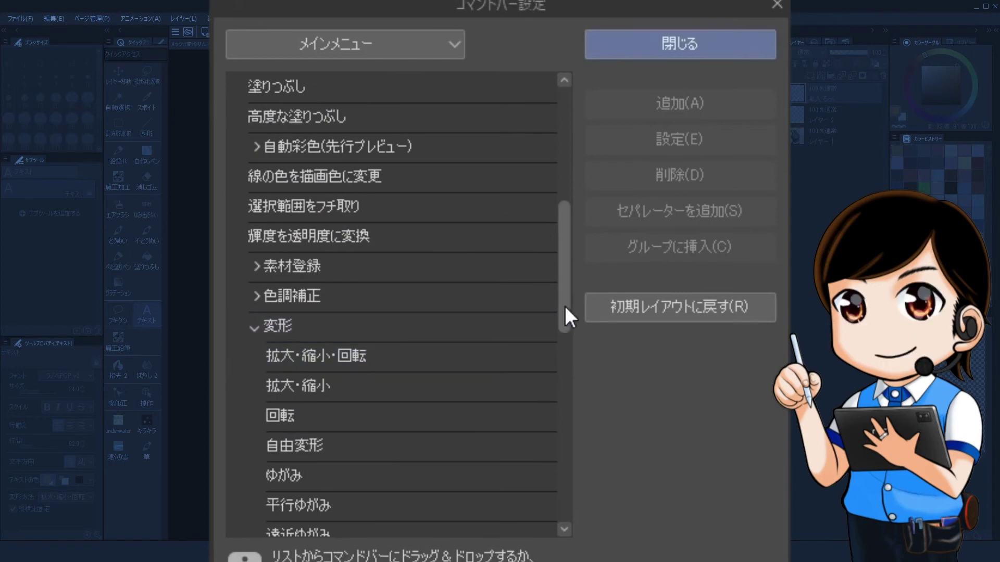
left_click_drag(565, 315, 560, 395)
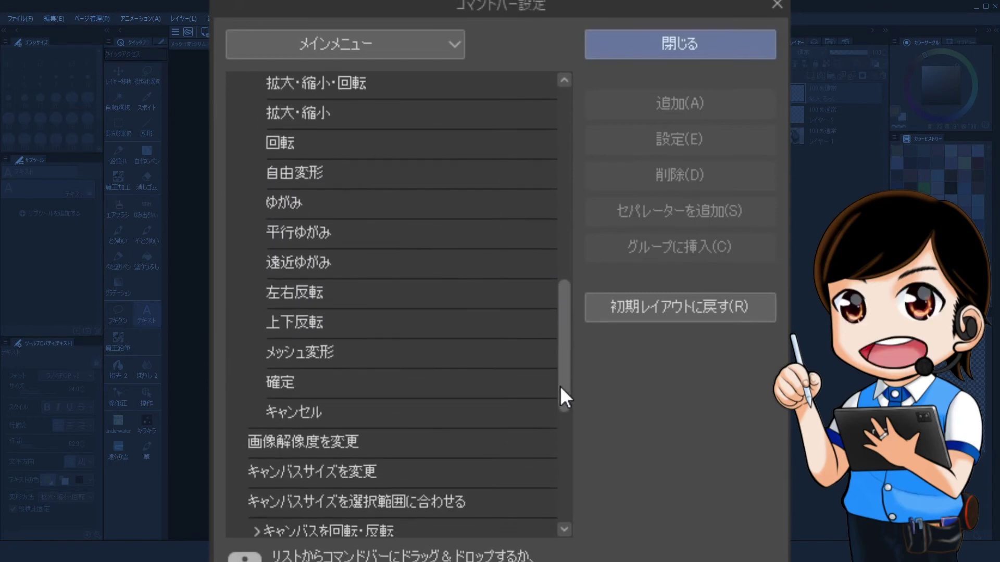
left_click(330, 361)
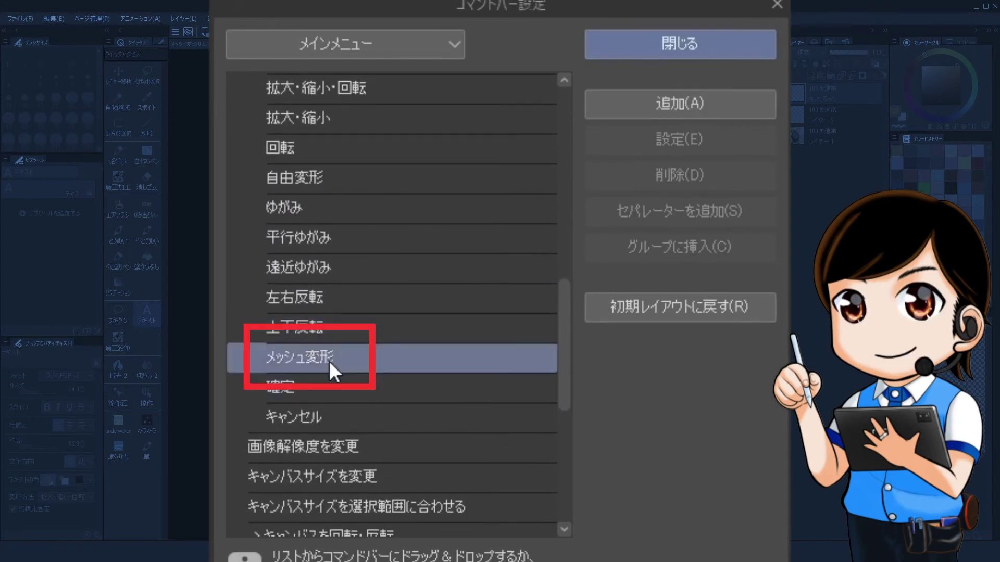
left_click(653, 117)
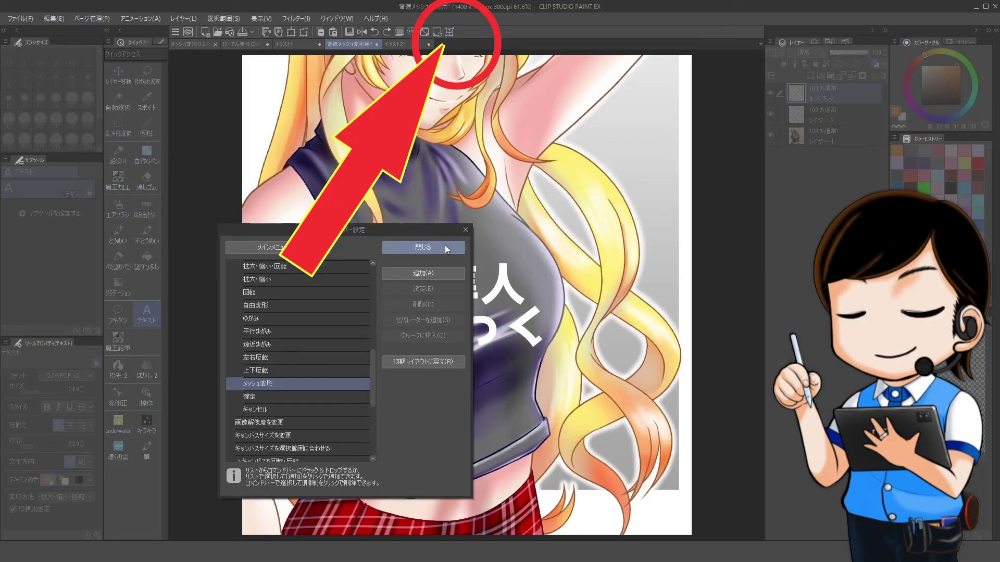
left_click(445, 246)
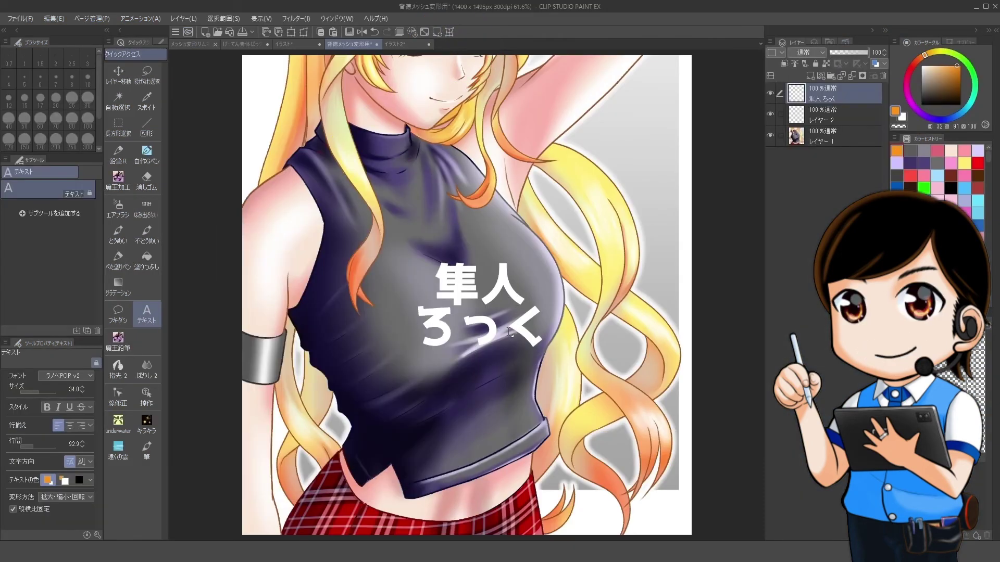
Step: Mesh-transform the white shirt lettering so it tilts up and curves around the chest, and apply the transform
left_click(450, 32)
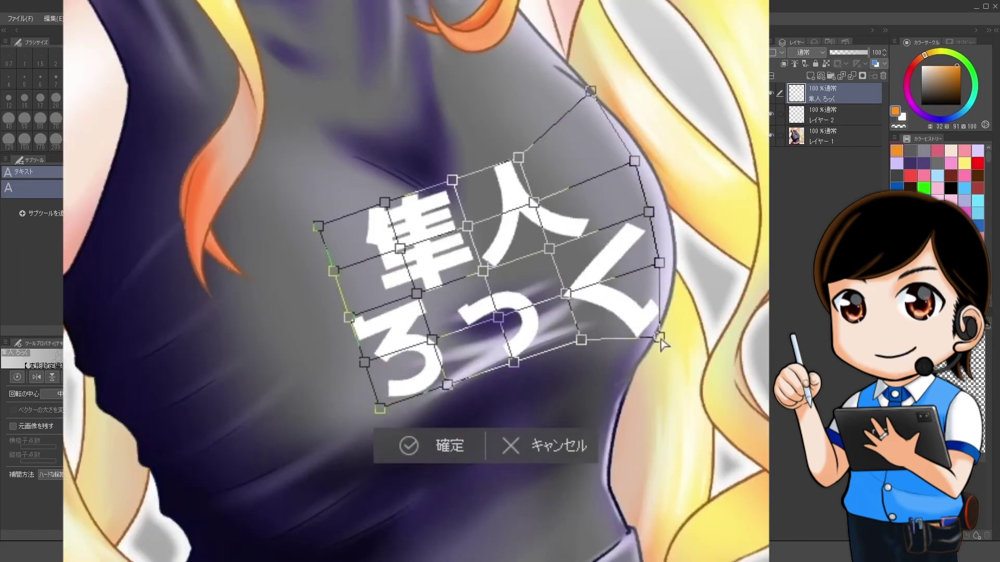
key("Return")
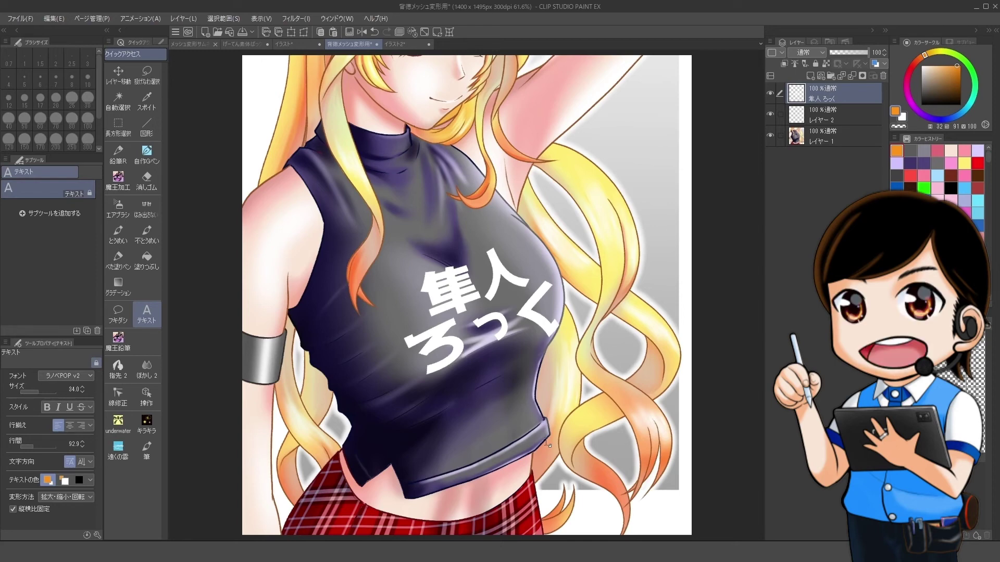
Step: Show the document with the finished plaid skirt, and return to the shirt lettering illustration
left_click(251, 43)
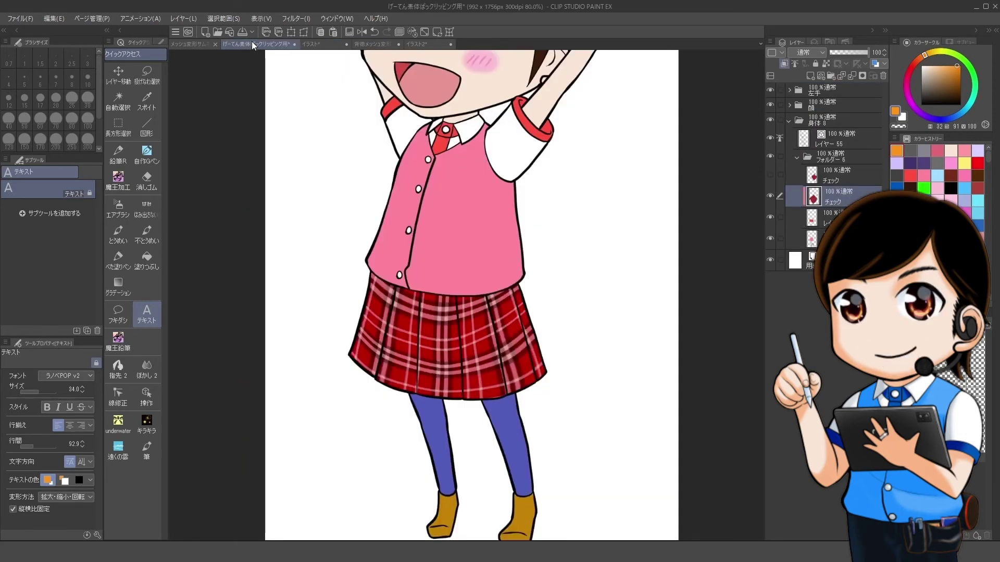
left_click(383, 43)
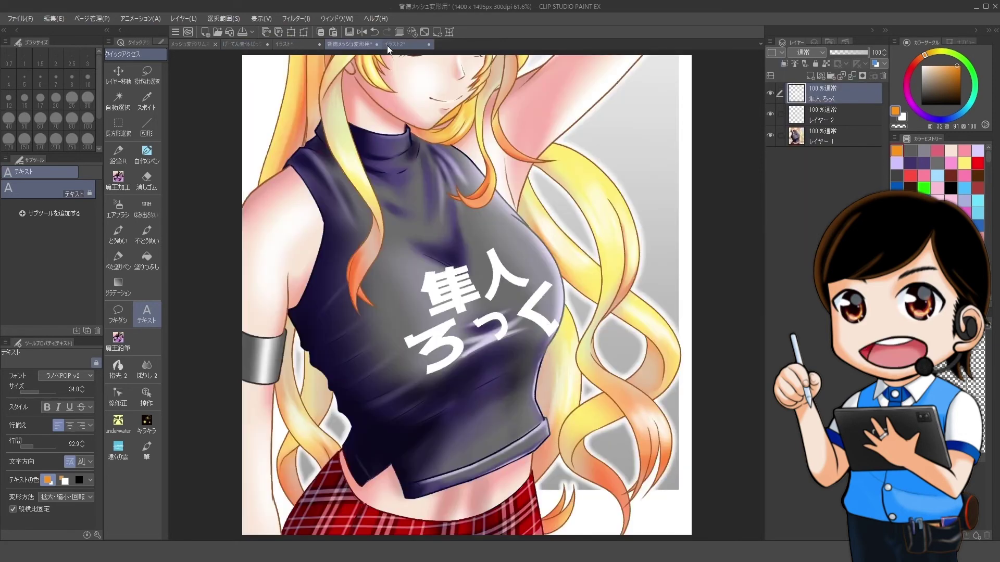